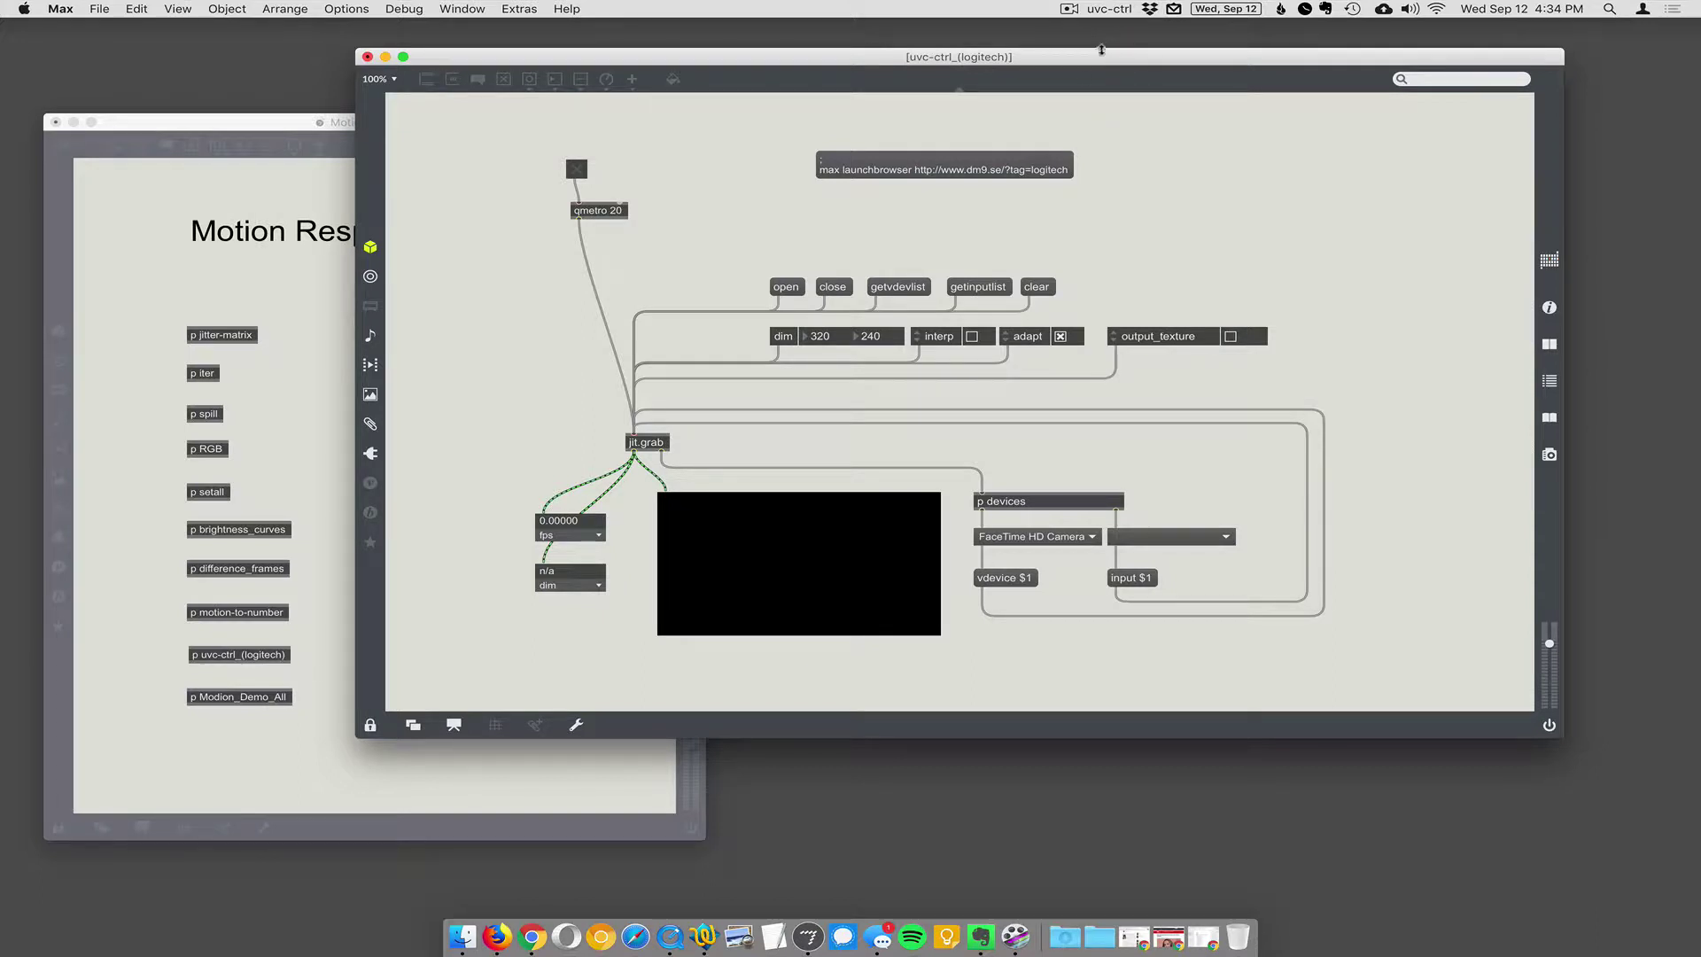
- Open the dm9.se Logitech page using the launchbrowser message in the uvc-ctrl_(logitech) patch
left_click(331, 671)
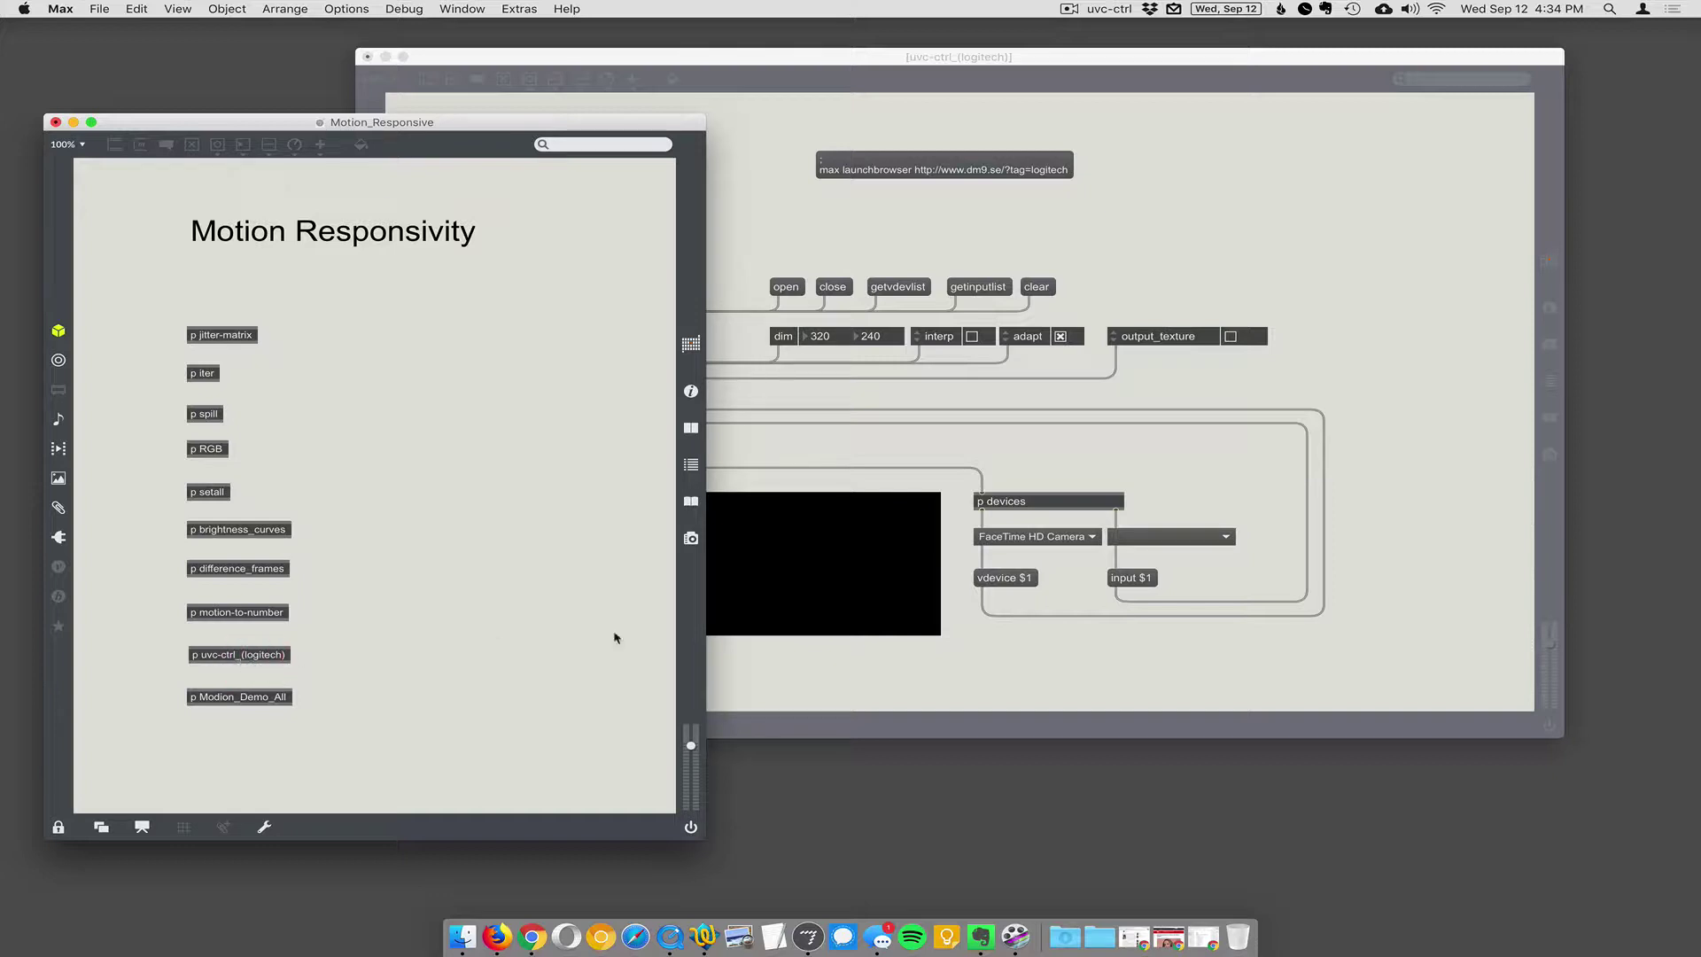
left_click(1259, 190)
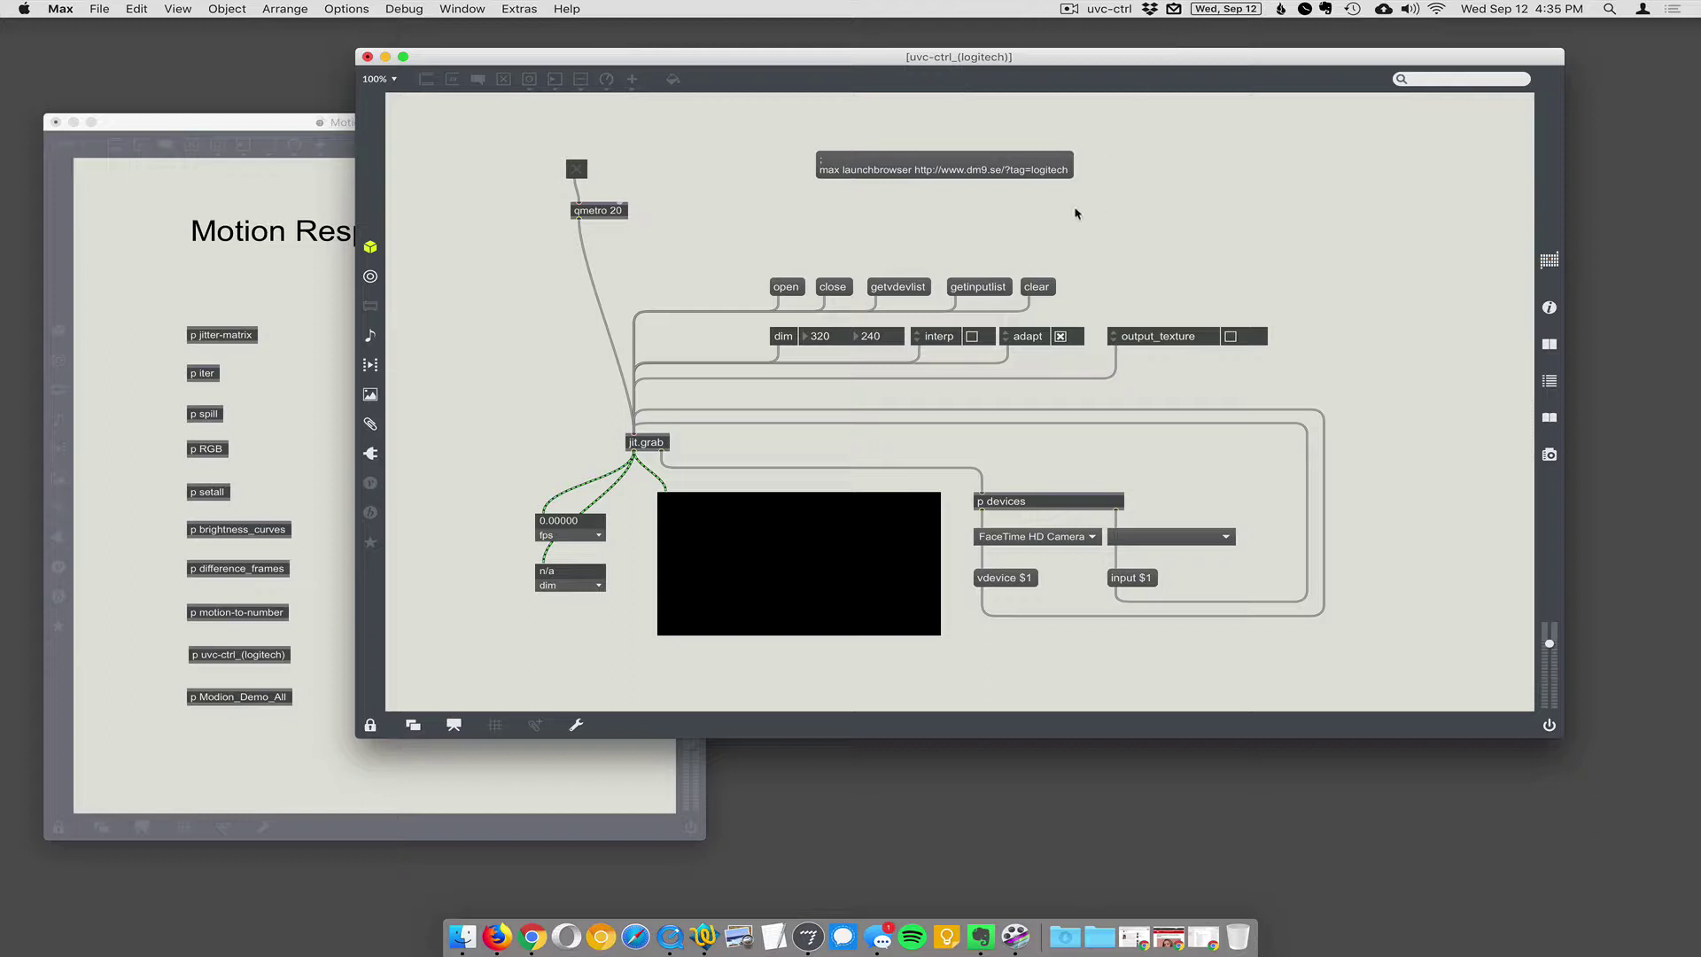
left_click(1047, 225)
left_click(944, 170)
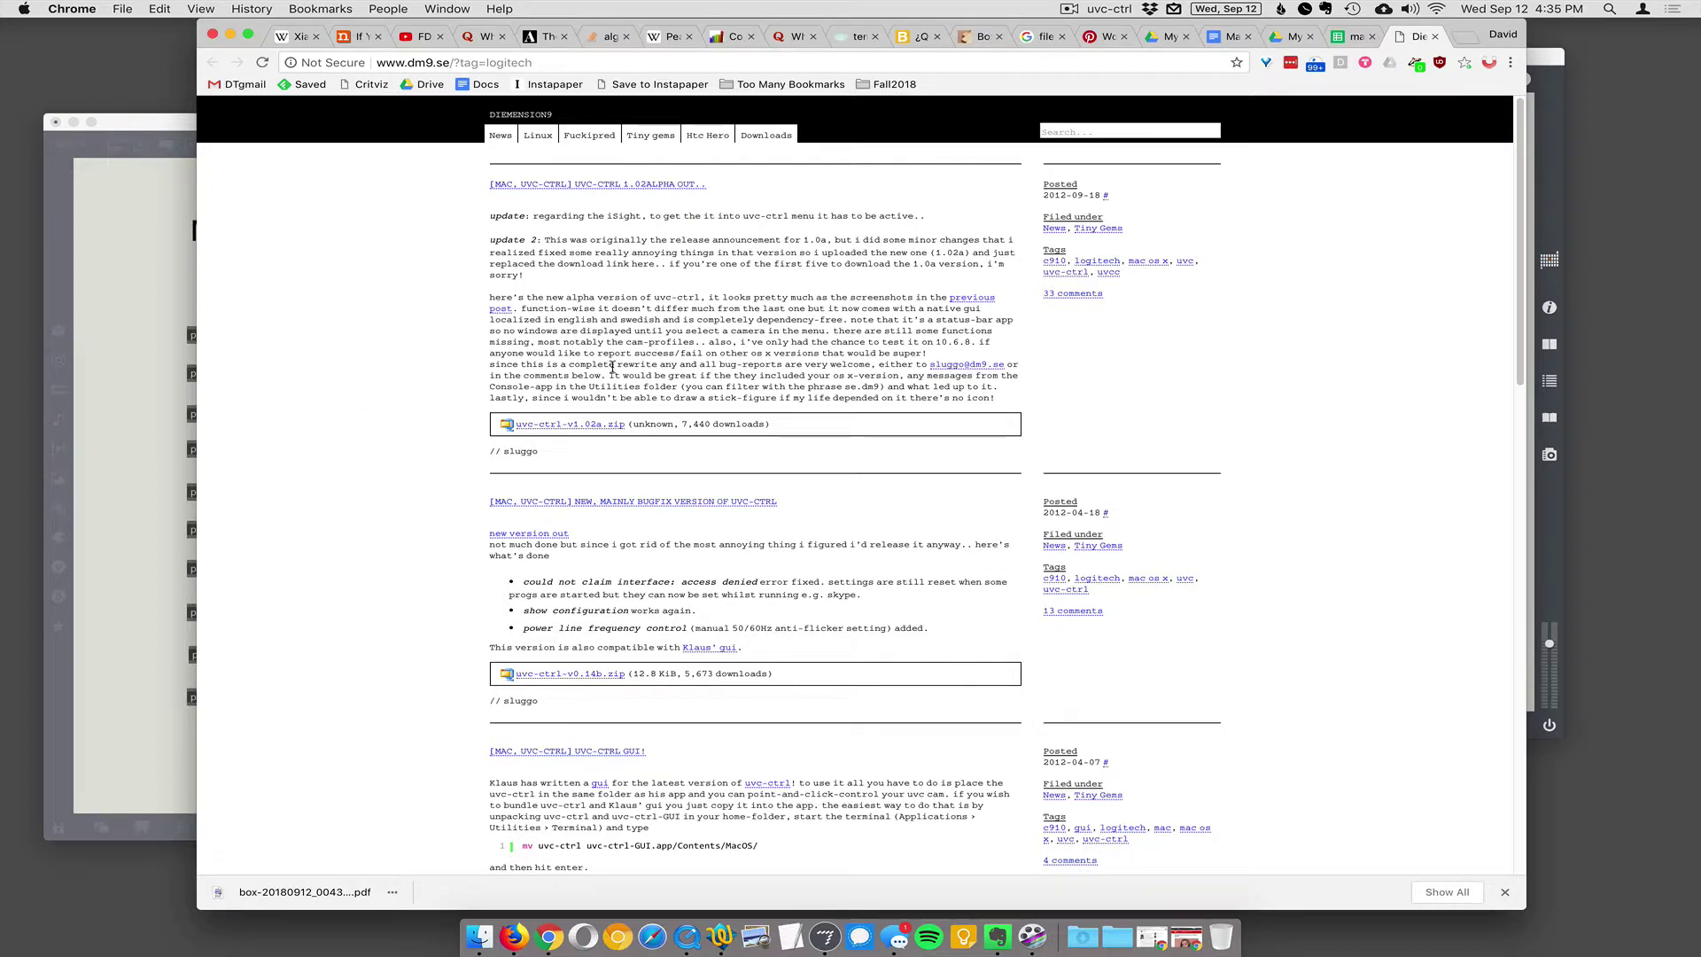
- Examine the page's uvc-ctrl release posts, including the date of the newest post and its iSight note
scroll(709, 350, "down", 10)
scroll(759, 353, "down", 10)
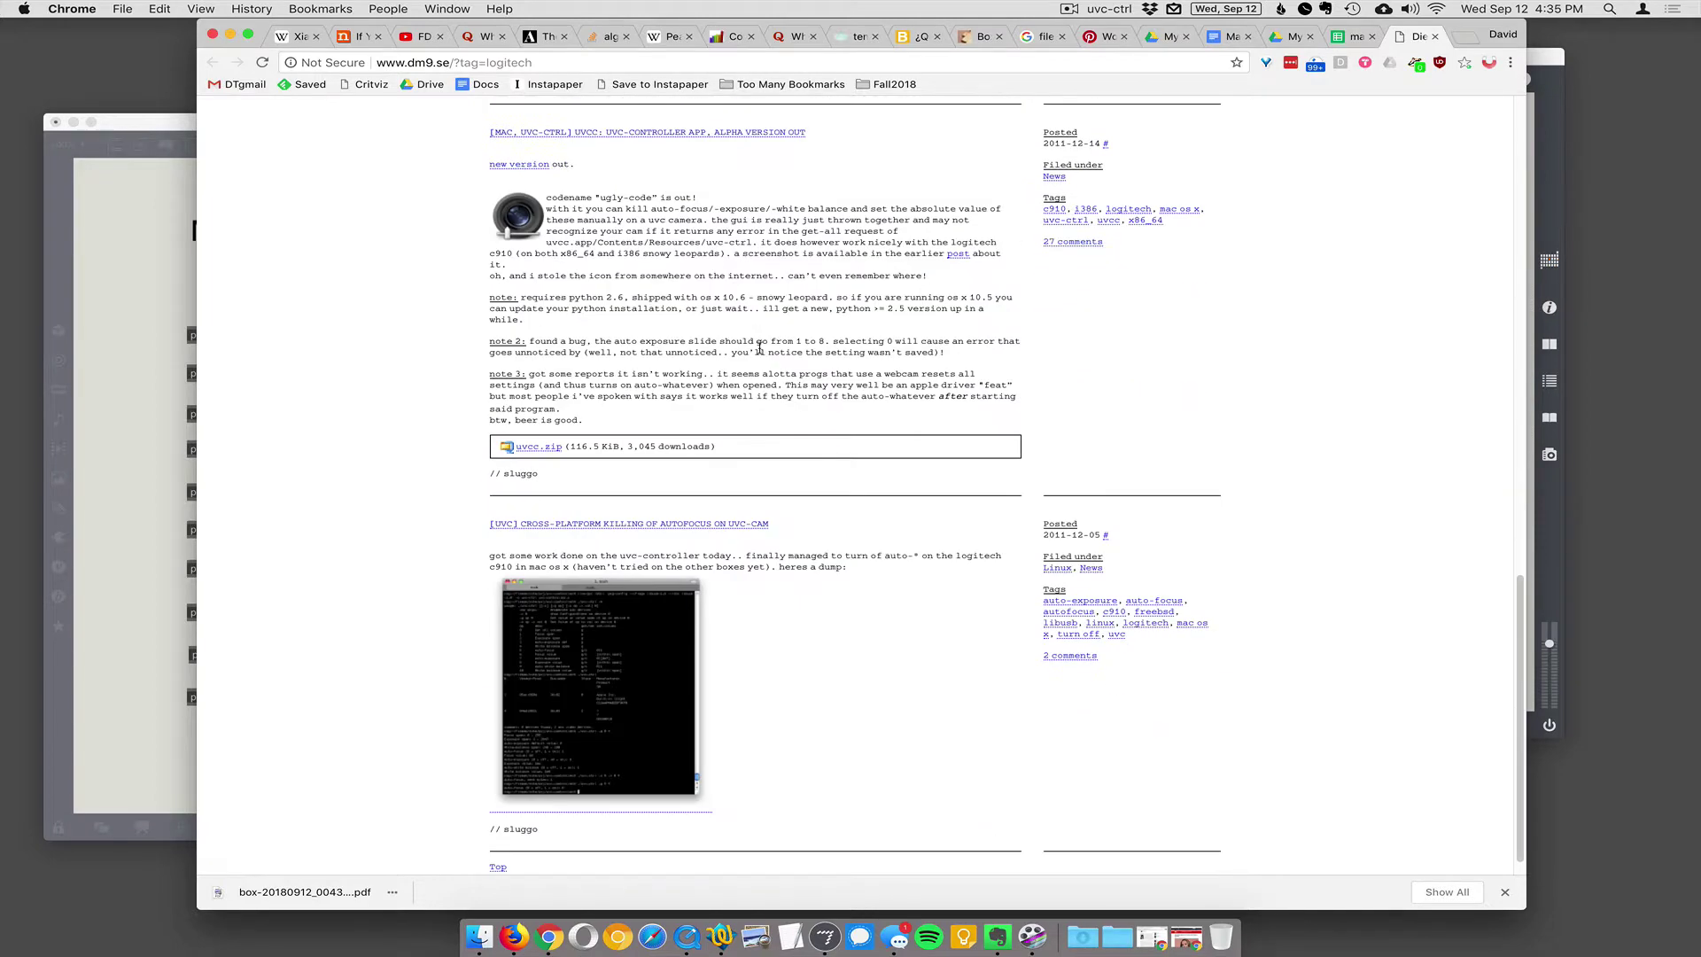
scroll(531, 460, "up", 20)
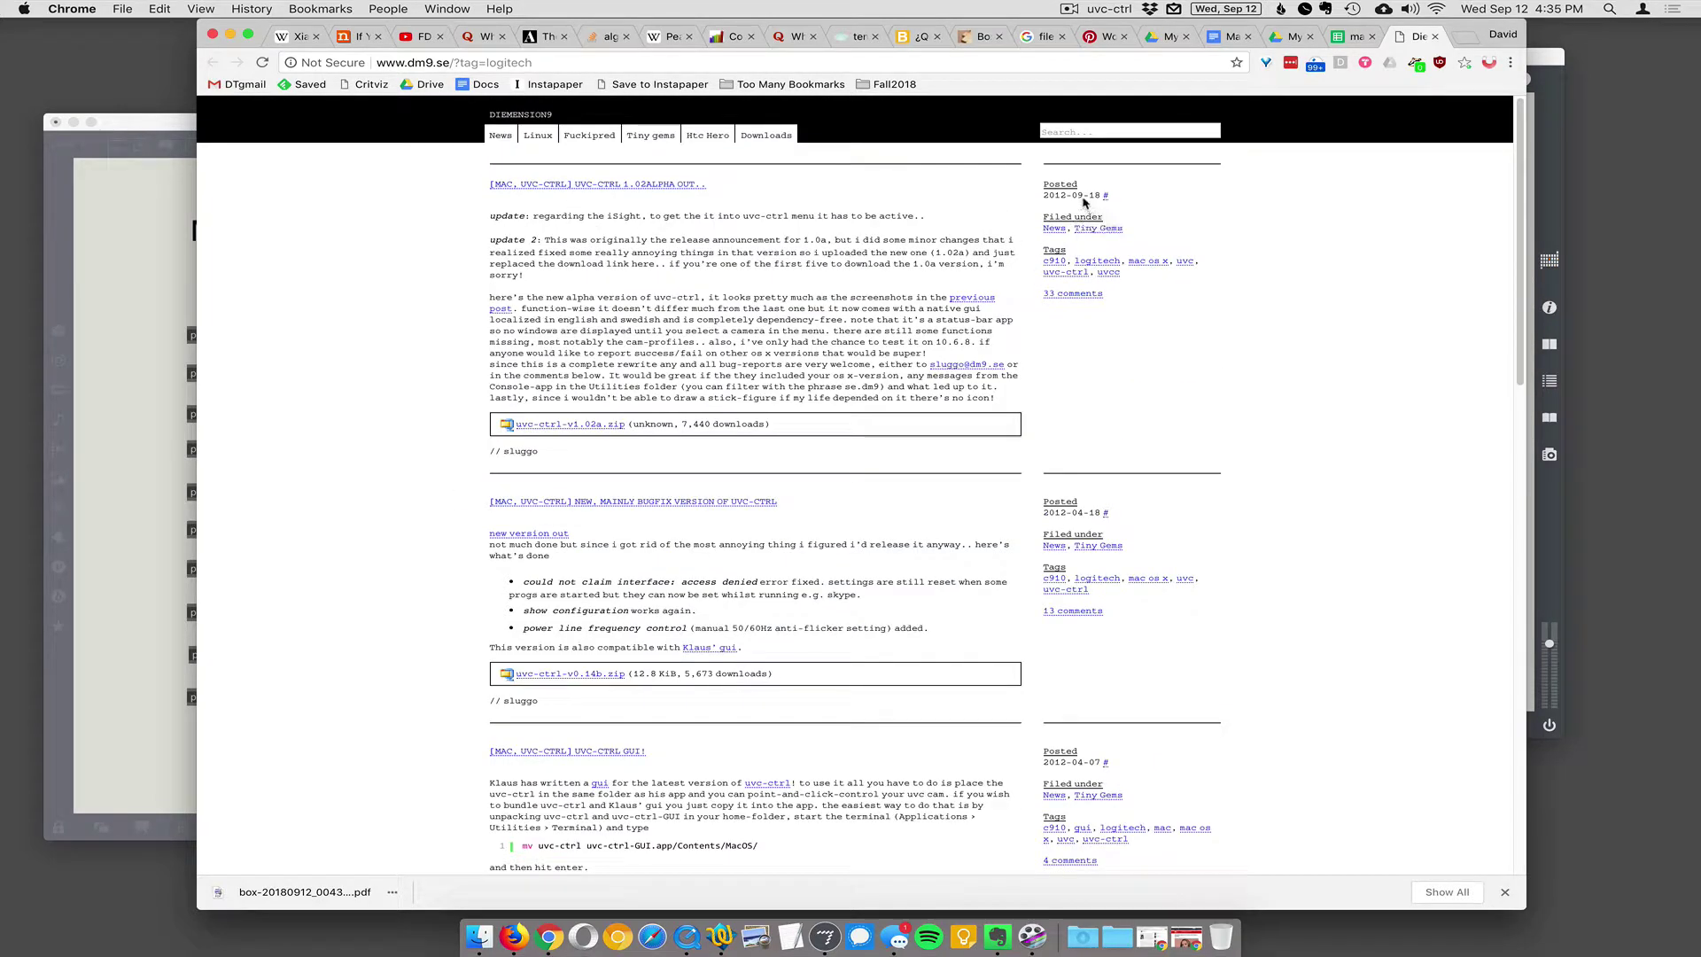
left_click(1021, 195)
double_click(1054, 194)
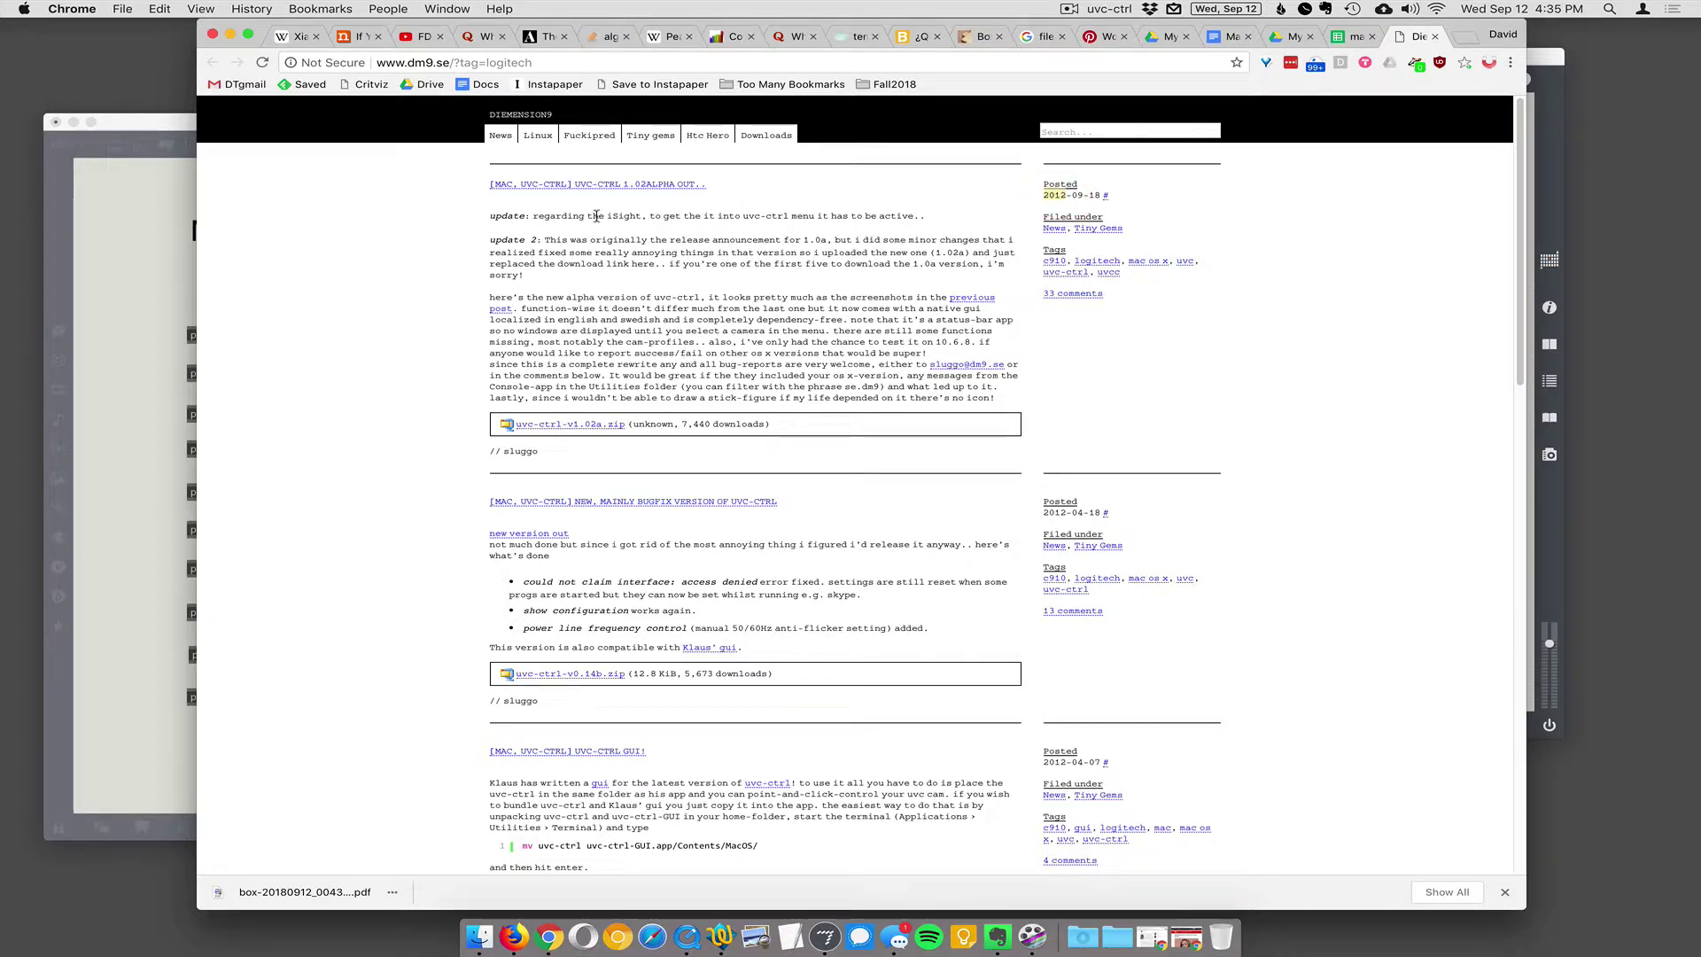
left_click_drag(608, 217, 640, 217)
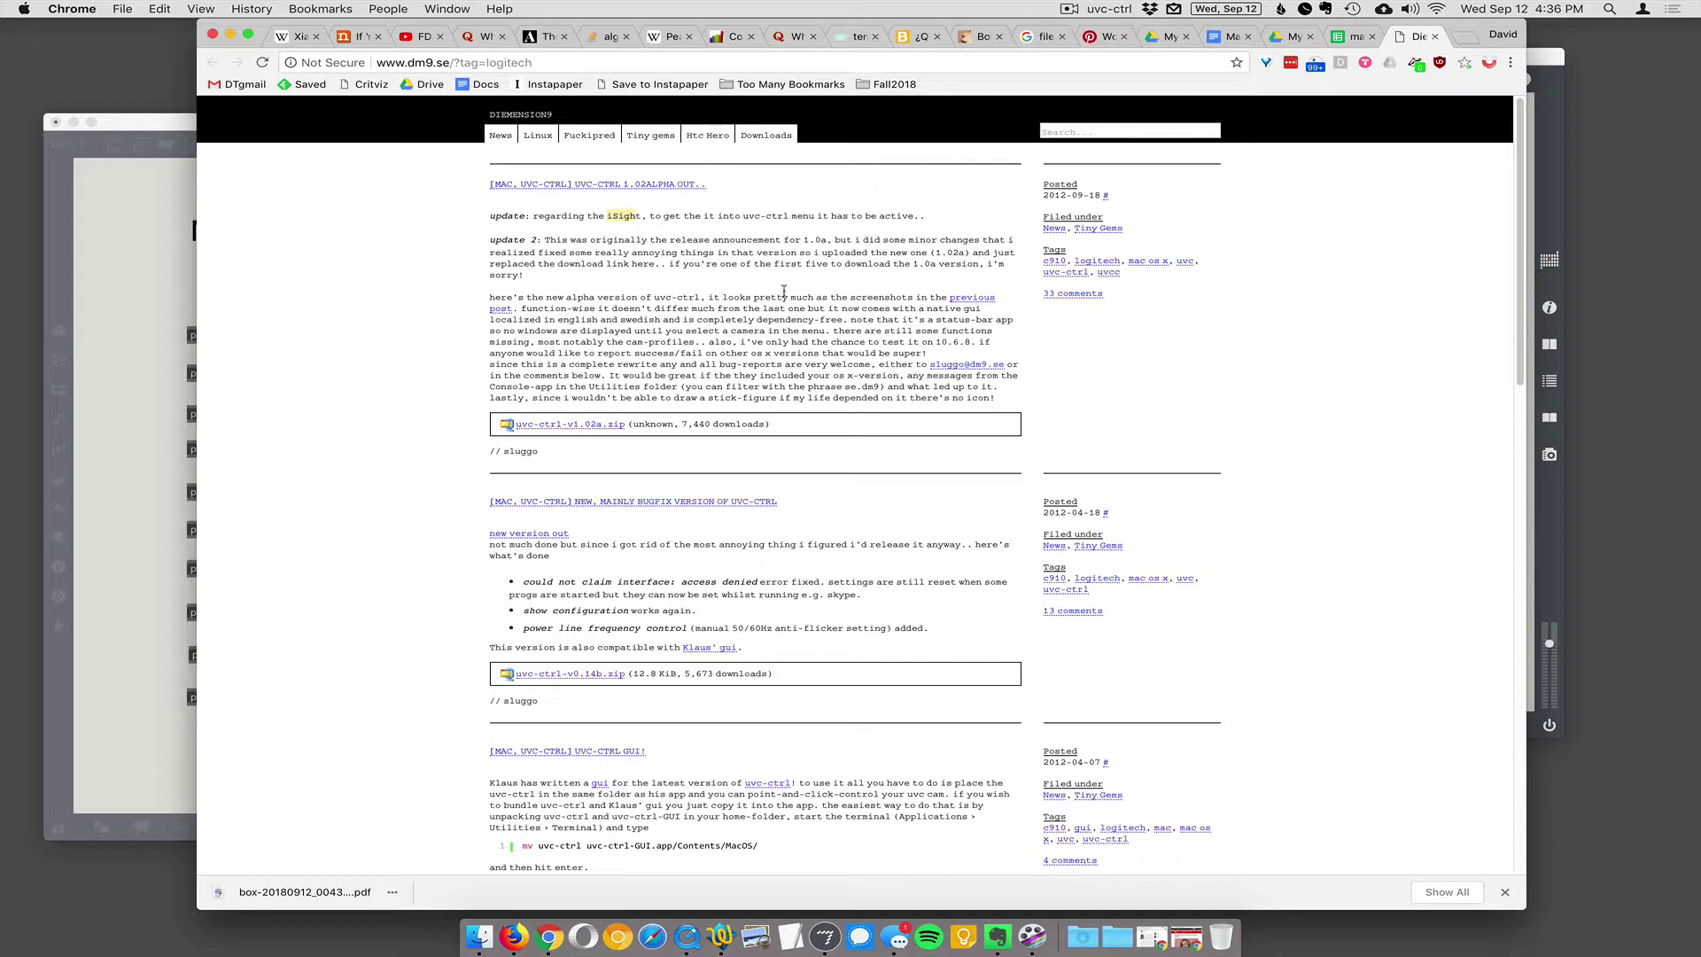
- Refresh the cameras in uvc-ctrl and open the controls for HD Pro Webcam C920
left_click(1118, 10)
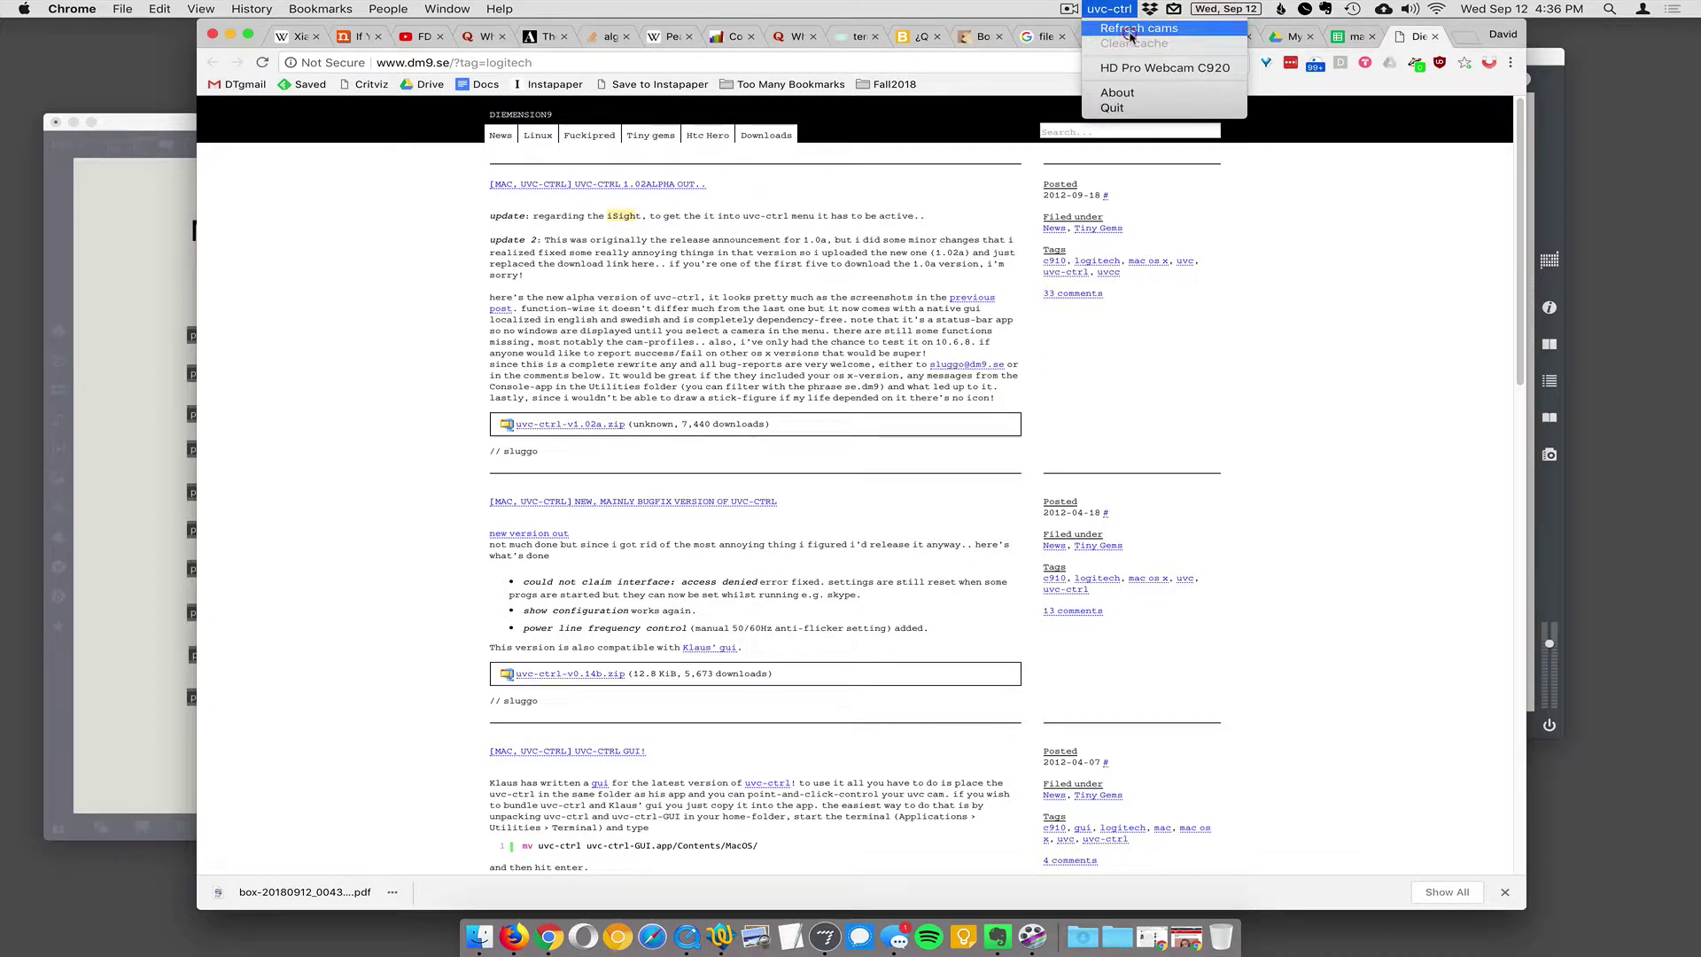
left_click(1129, 34)
left_click(1118, 10)
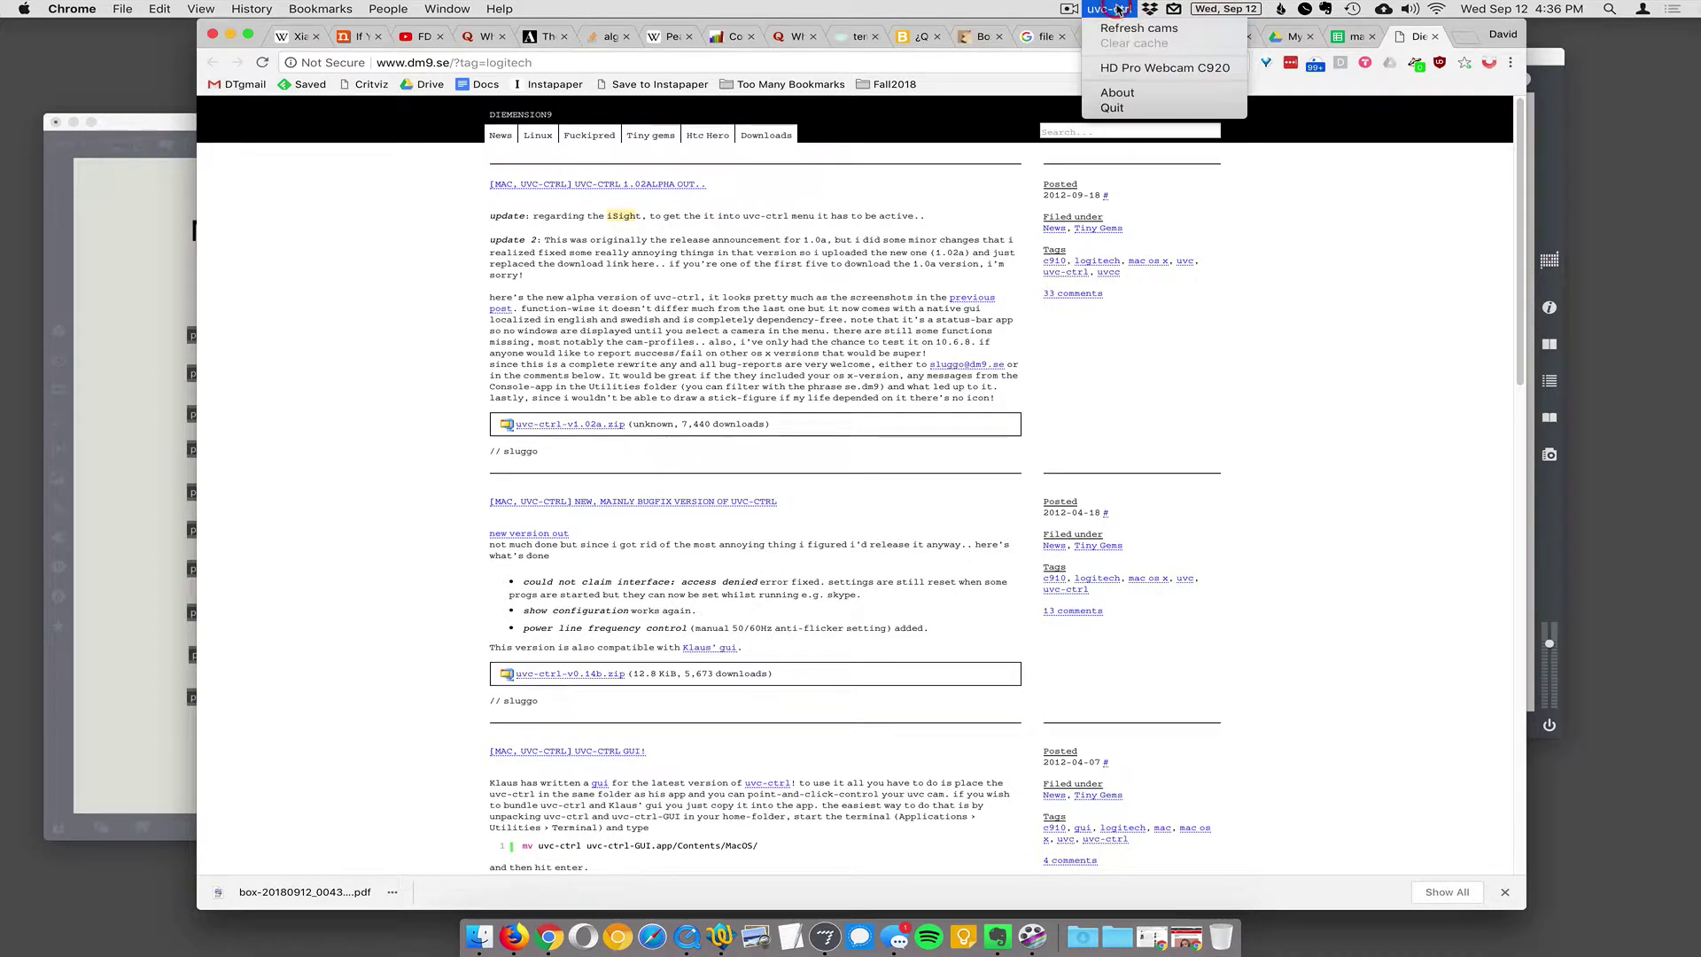
left_click(1183, 77)
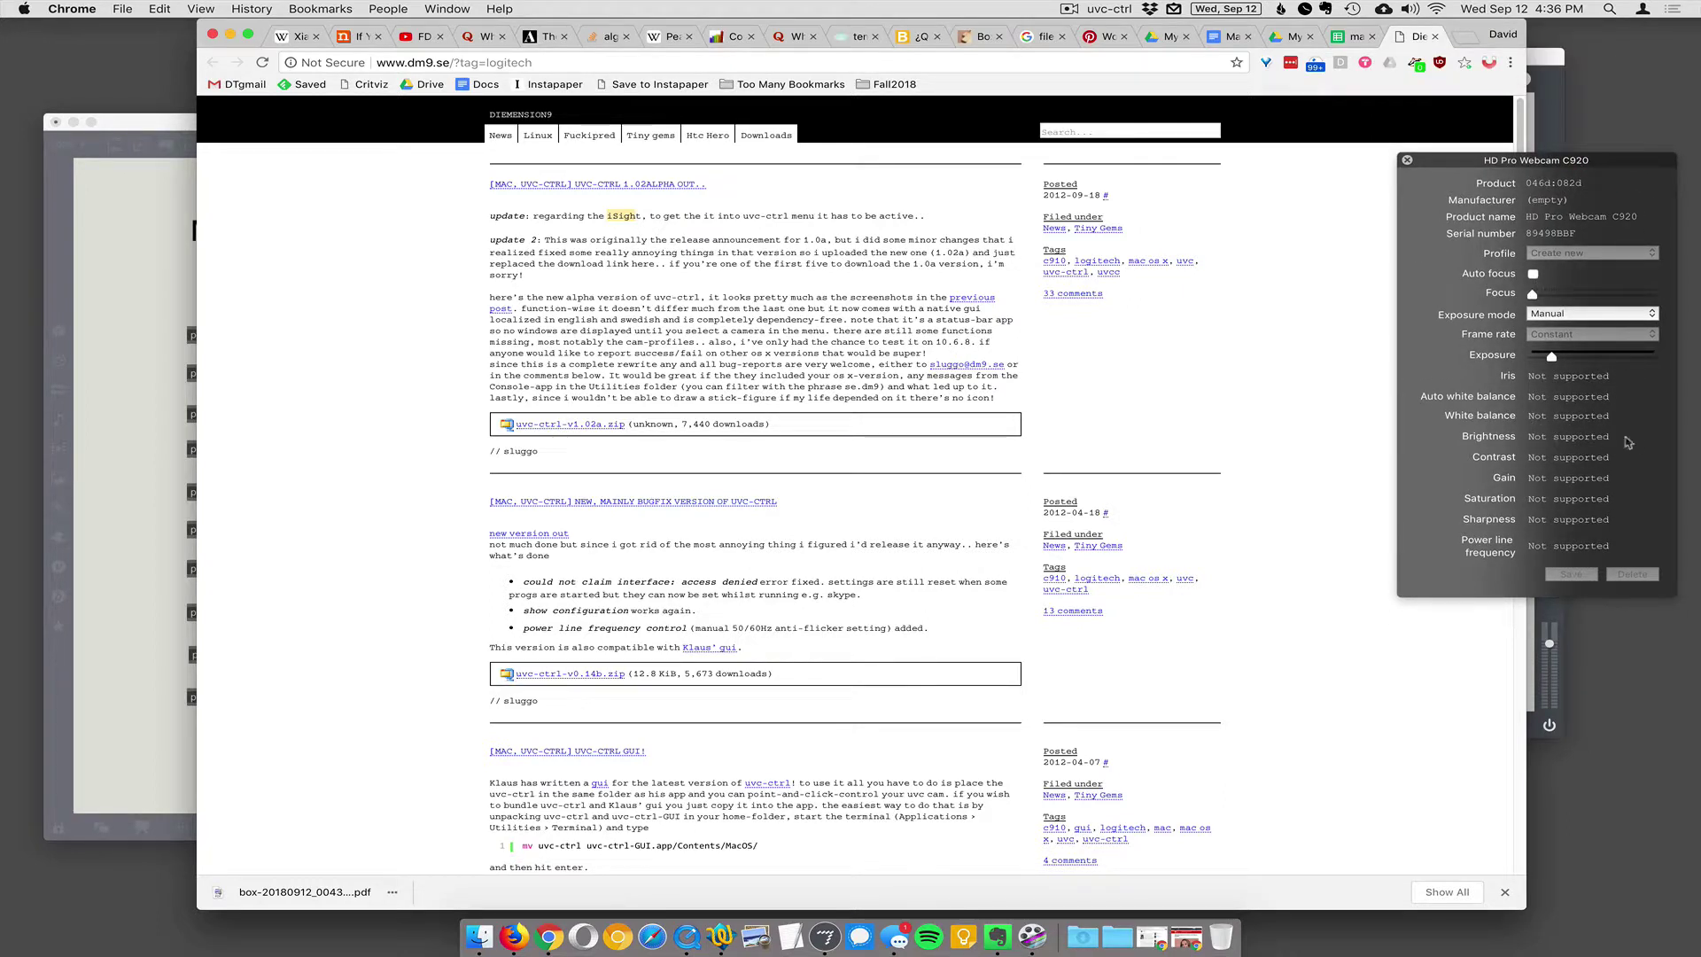
- Check the webcam's exposure mode options and raise its exposure slightly
left_click(1580, 314)
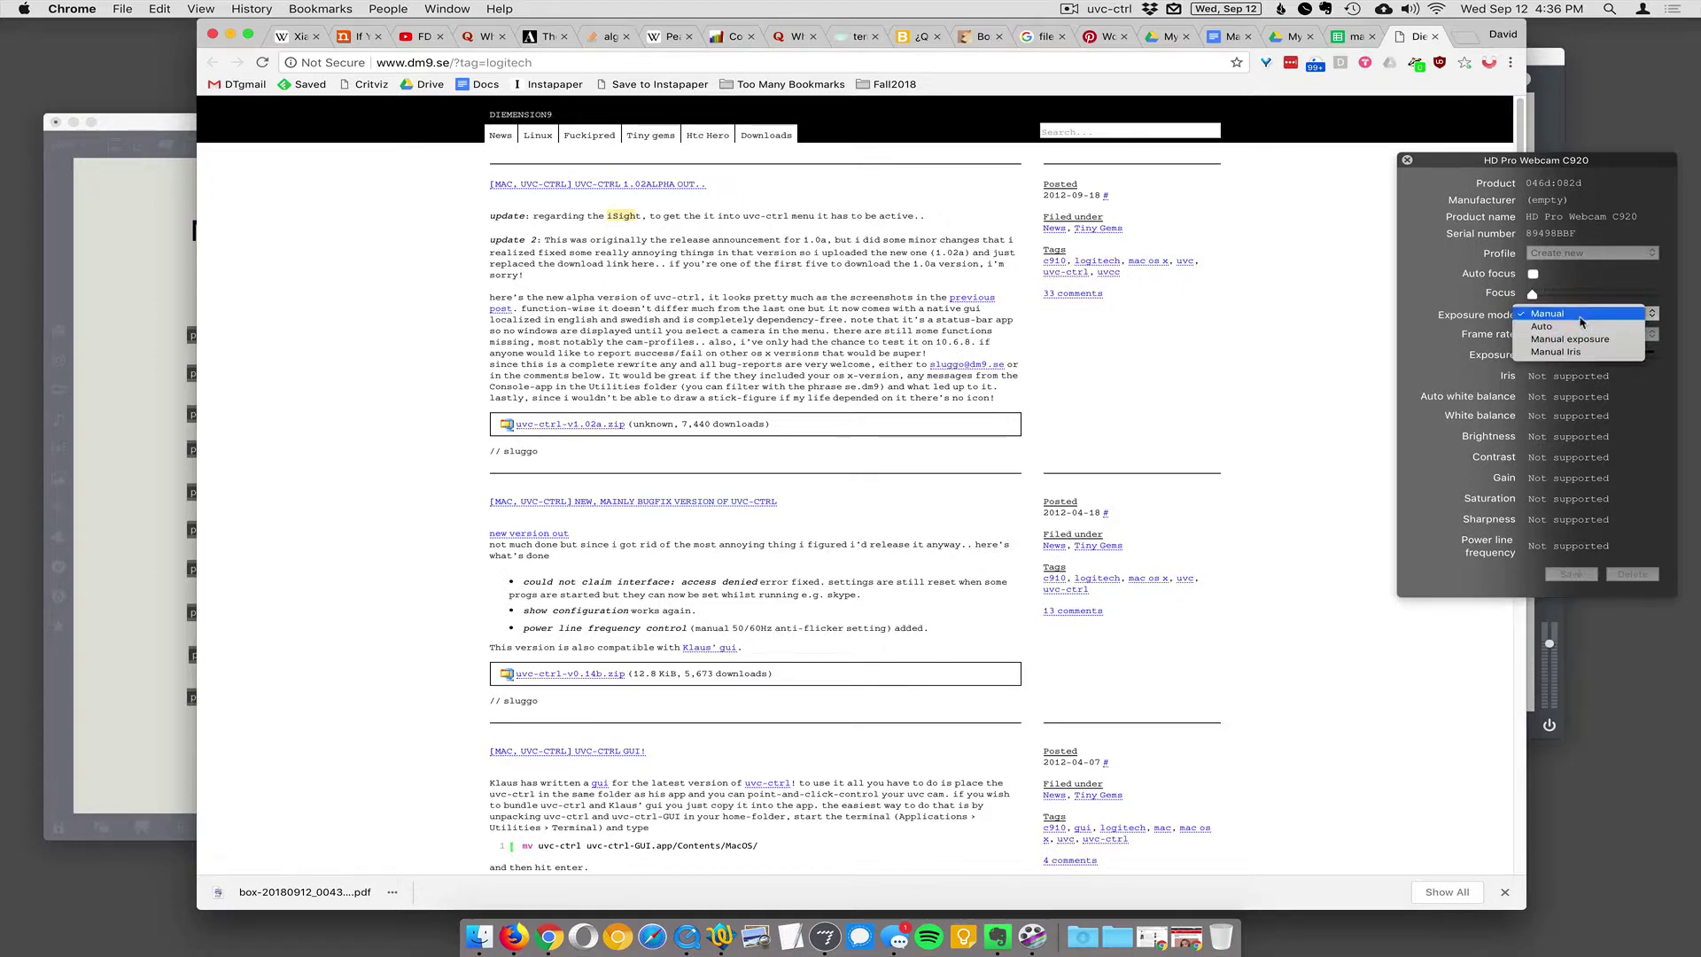
left_click(1564, 335)
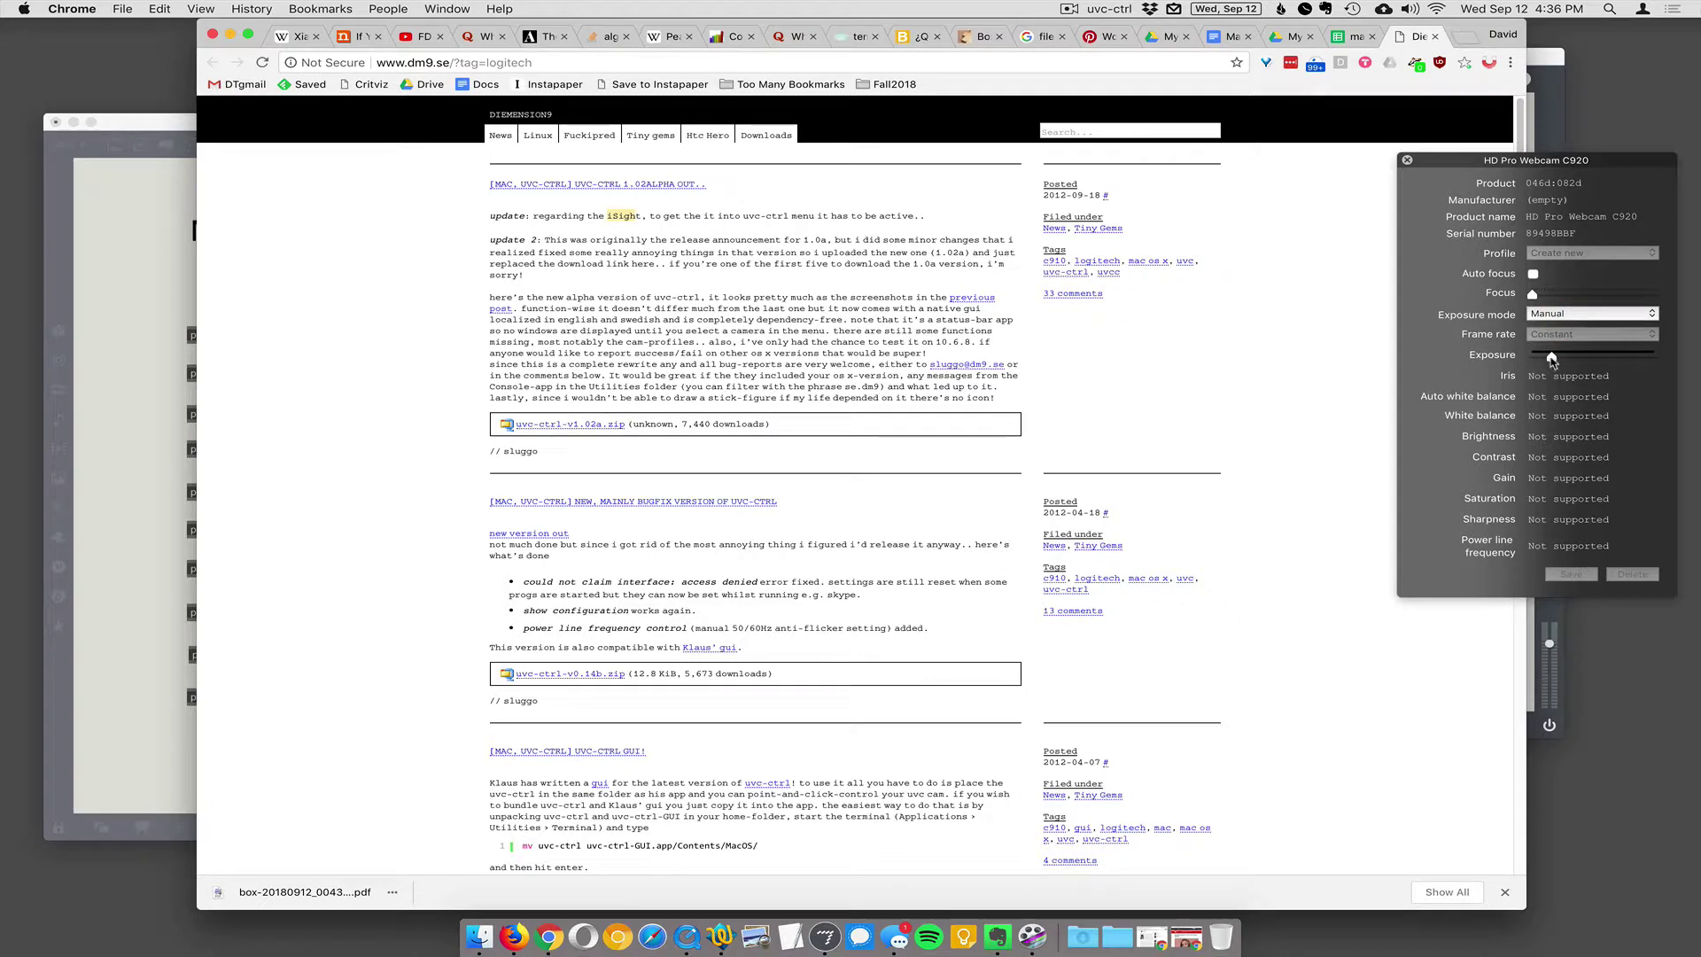
mouse_move(1551, 356)
left_mouse_down()
mouse_move(1584, 358)
mouse_move(1555, 358)
left_mouse_up()
- Switch to the uvc-ctrl patch in Max, place it beside the webcam controls, and query jit.grab's video device and input lists
left_click(1541, 55)
left_click_drag(1443, 59, 1212, 52)
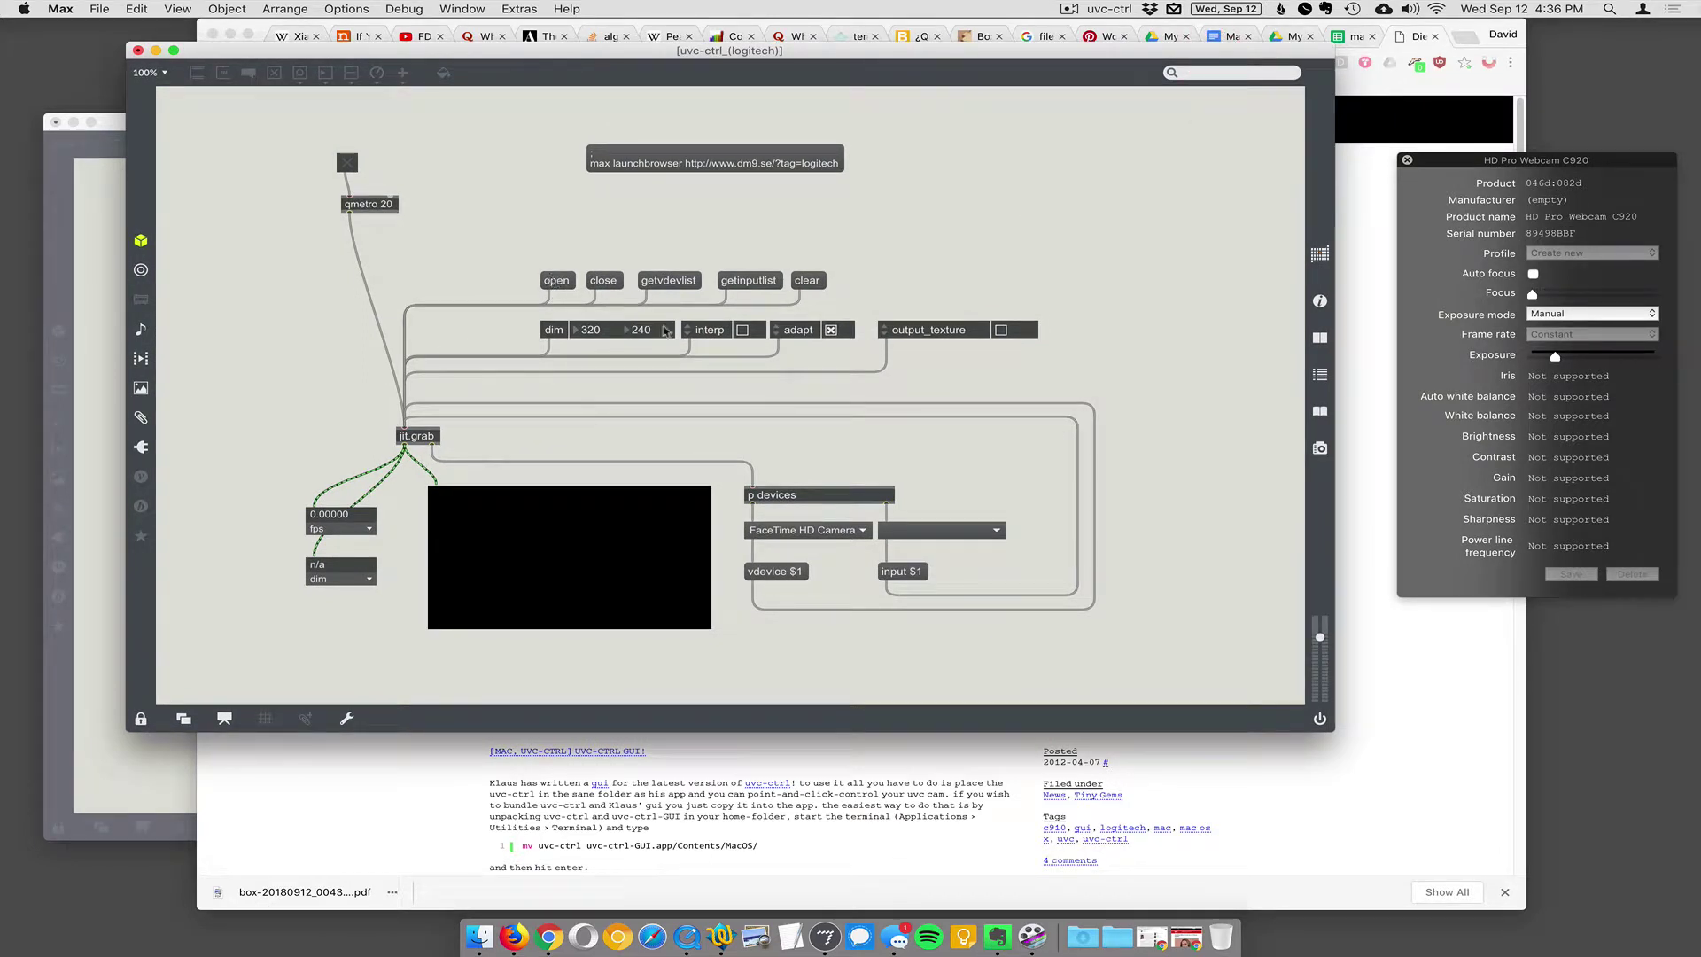
left_click(678, 284)
left_click(748, 282)
left_click(230, 35)
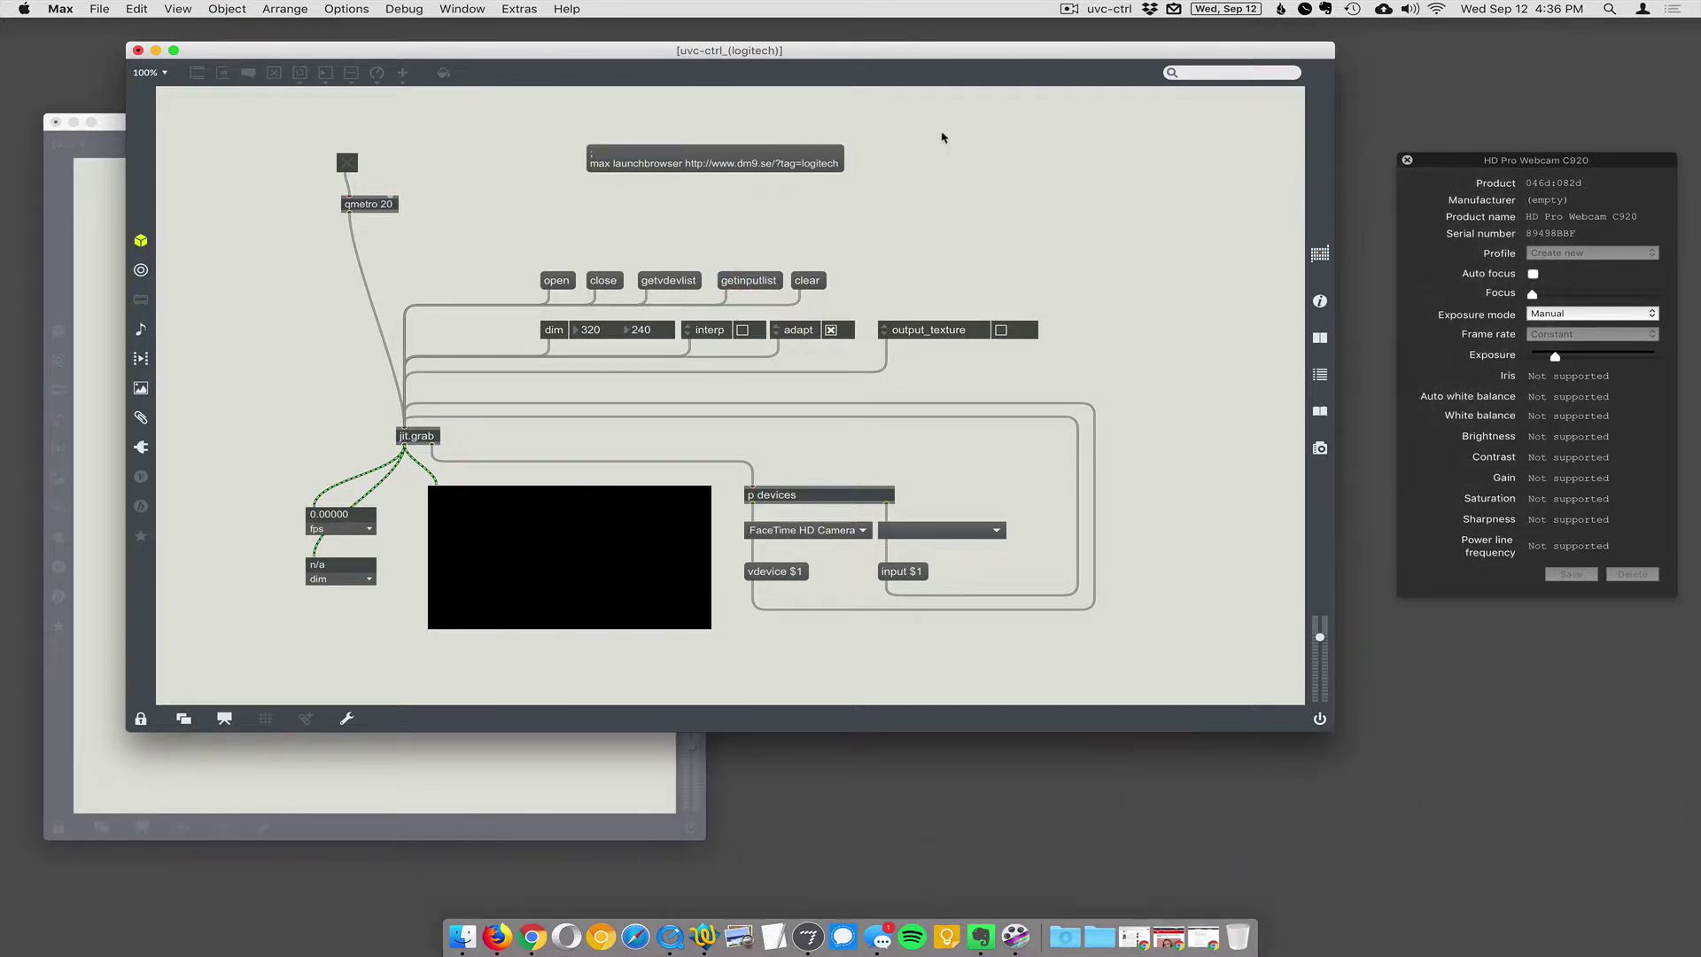
left_click_drag(975, 51, 987, 49)
- Choose HD Pro Webcam C920 as jit.grab's video device and start its live feed with the metro running
left_click(862, 529)
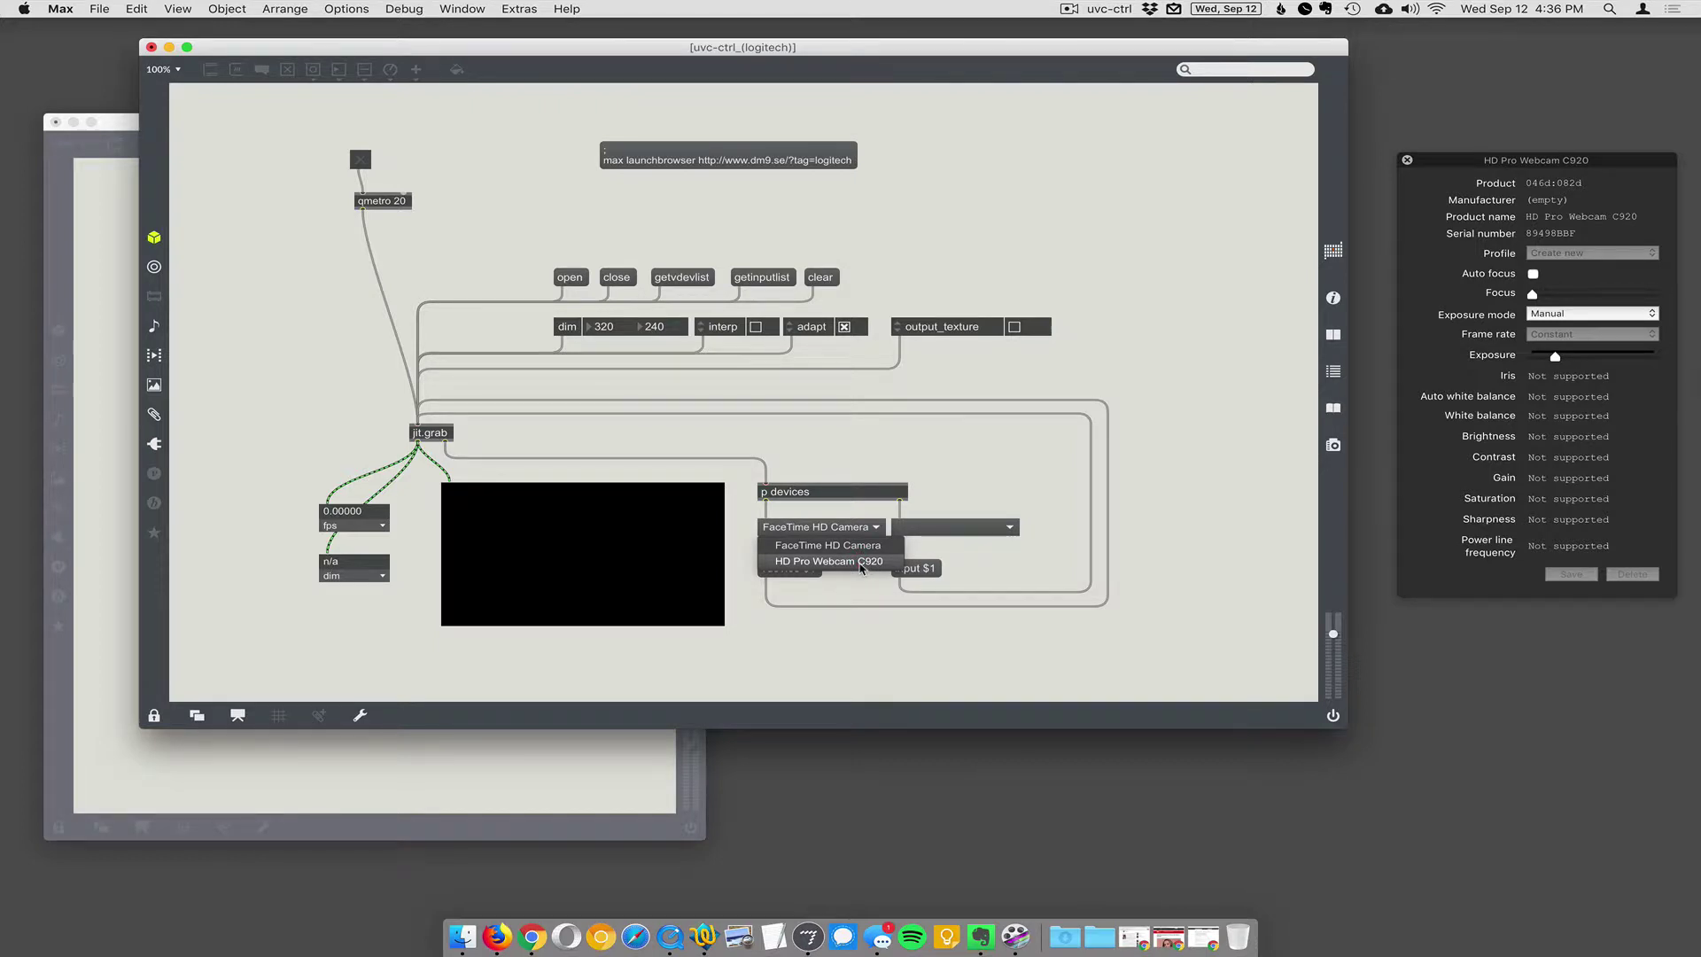
left_click(862, 563)
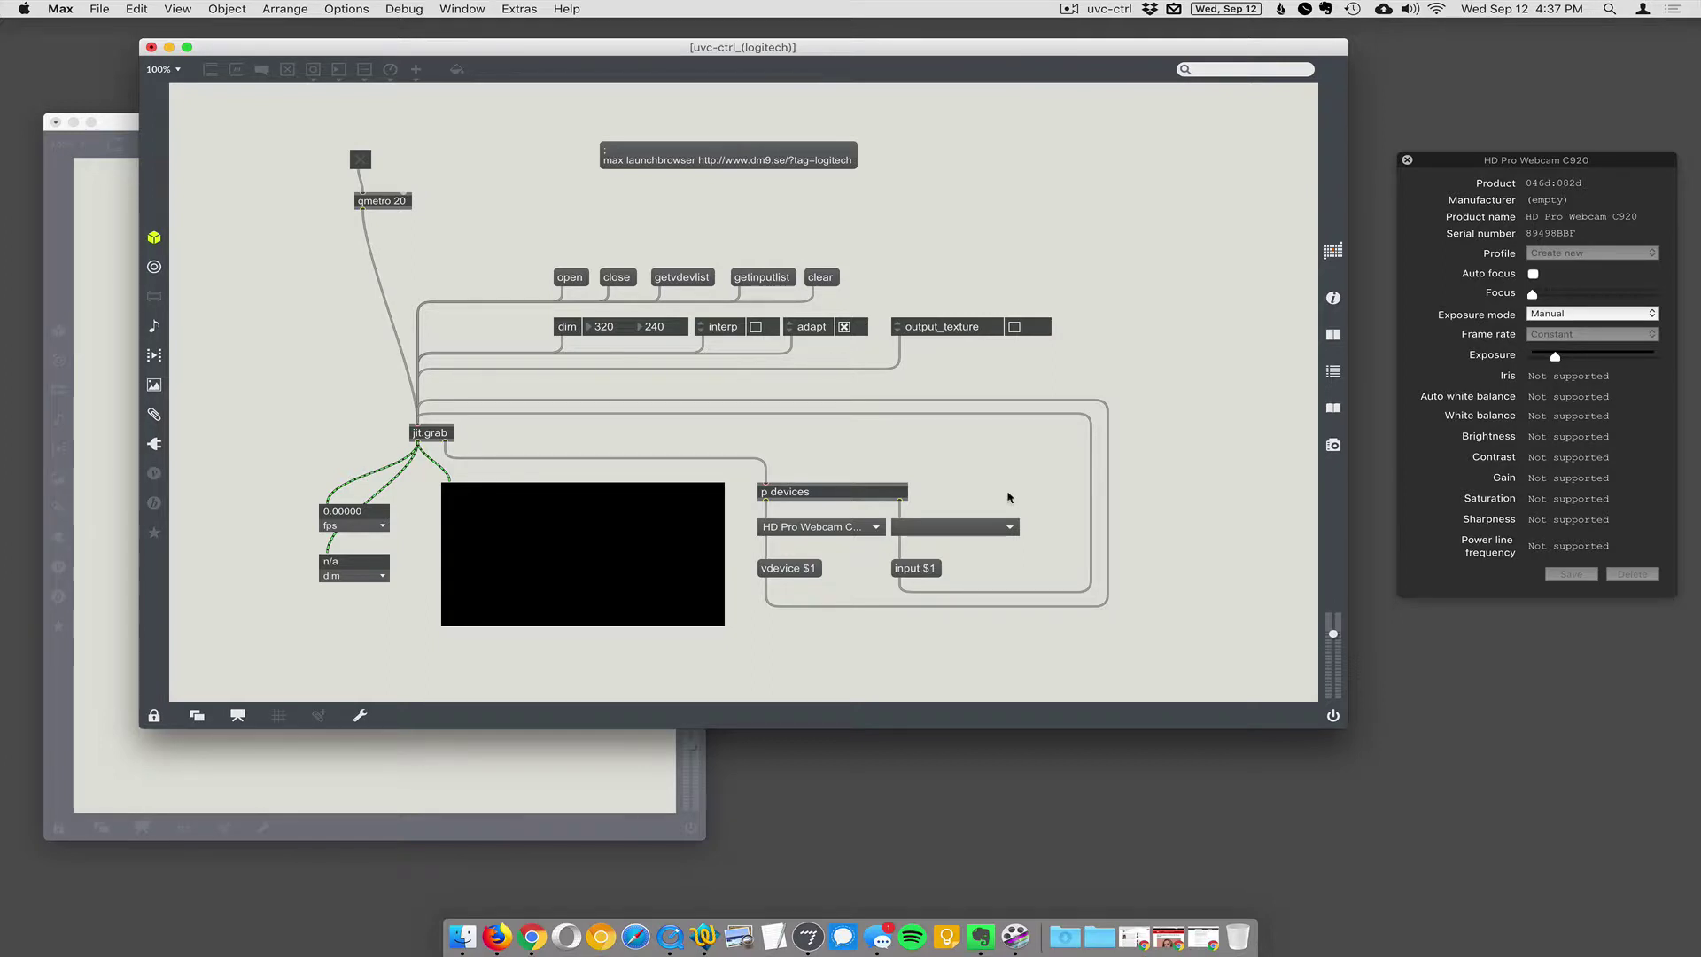
left_click(815, 528)
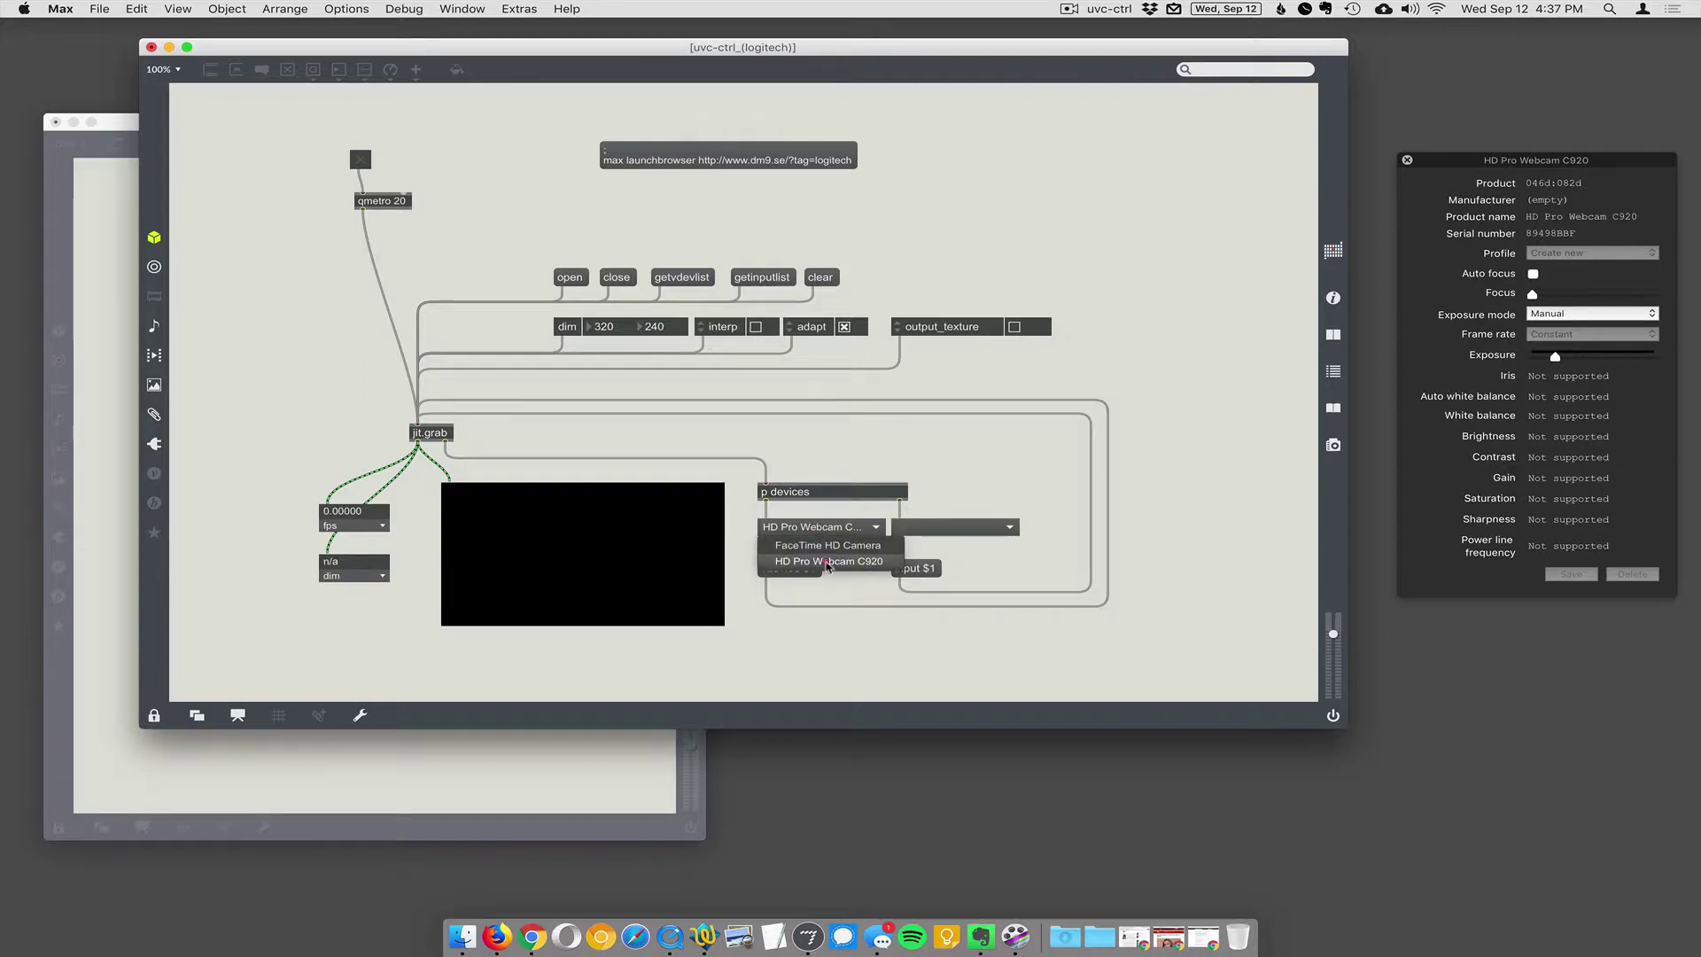
left_click(826, 562)
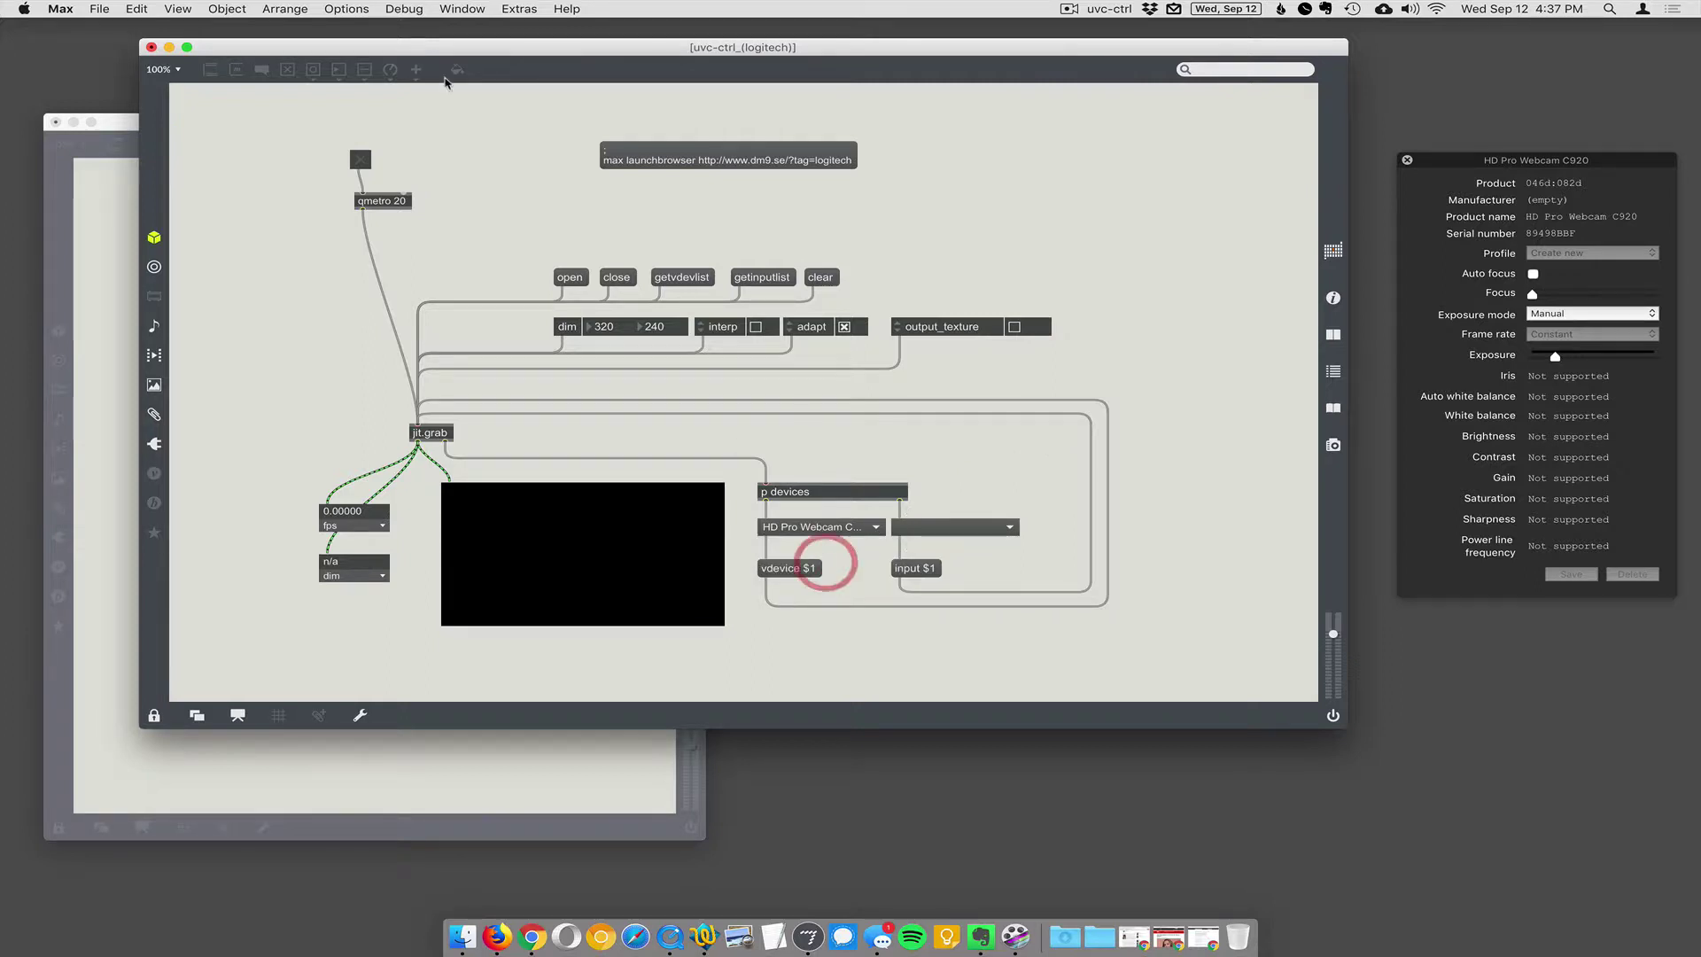
left_click(361, 160)
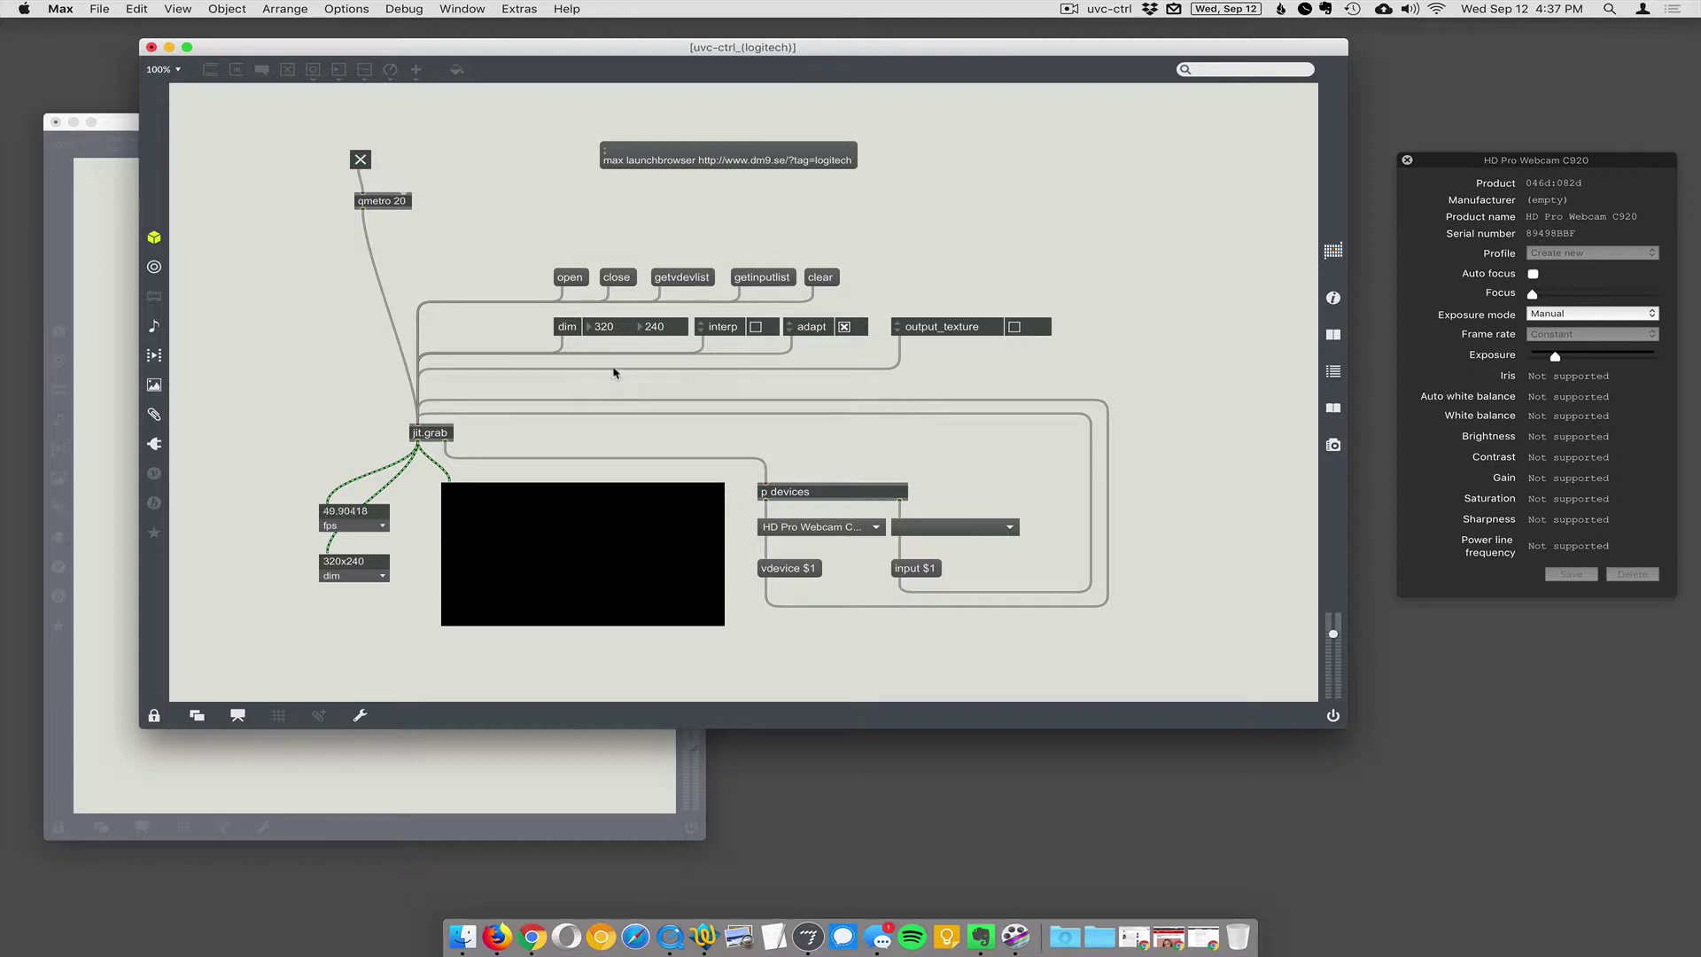
left_click(584, 279)
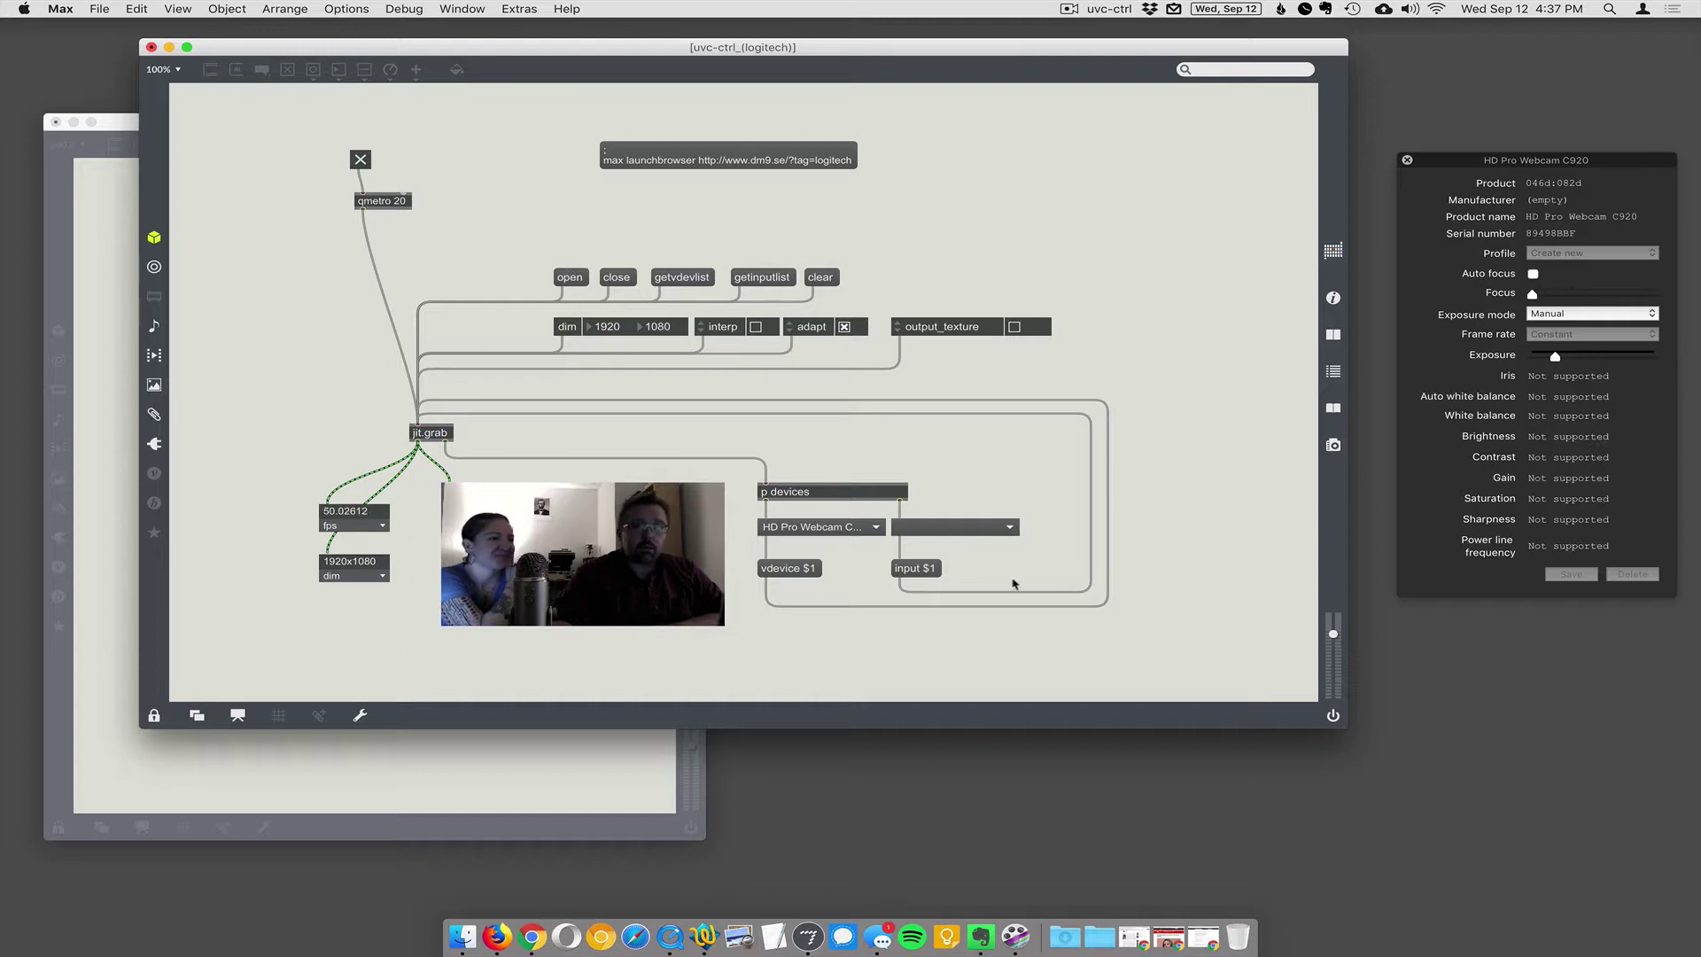
- Adjust the webcam's exposure to about the middle of its range and set its focus to the maximum
left_click_drag(1652, 166, 1649, 128)
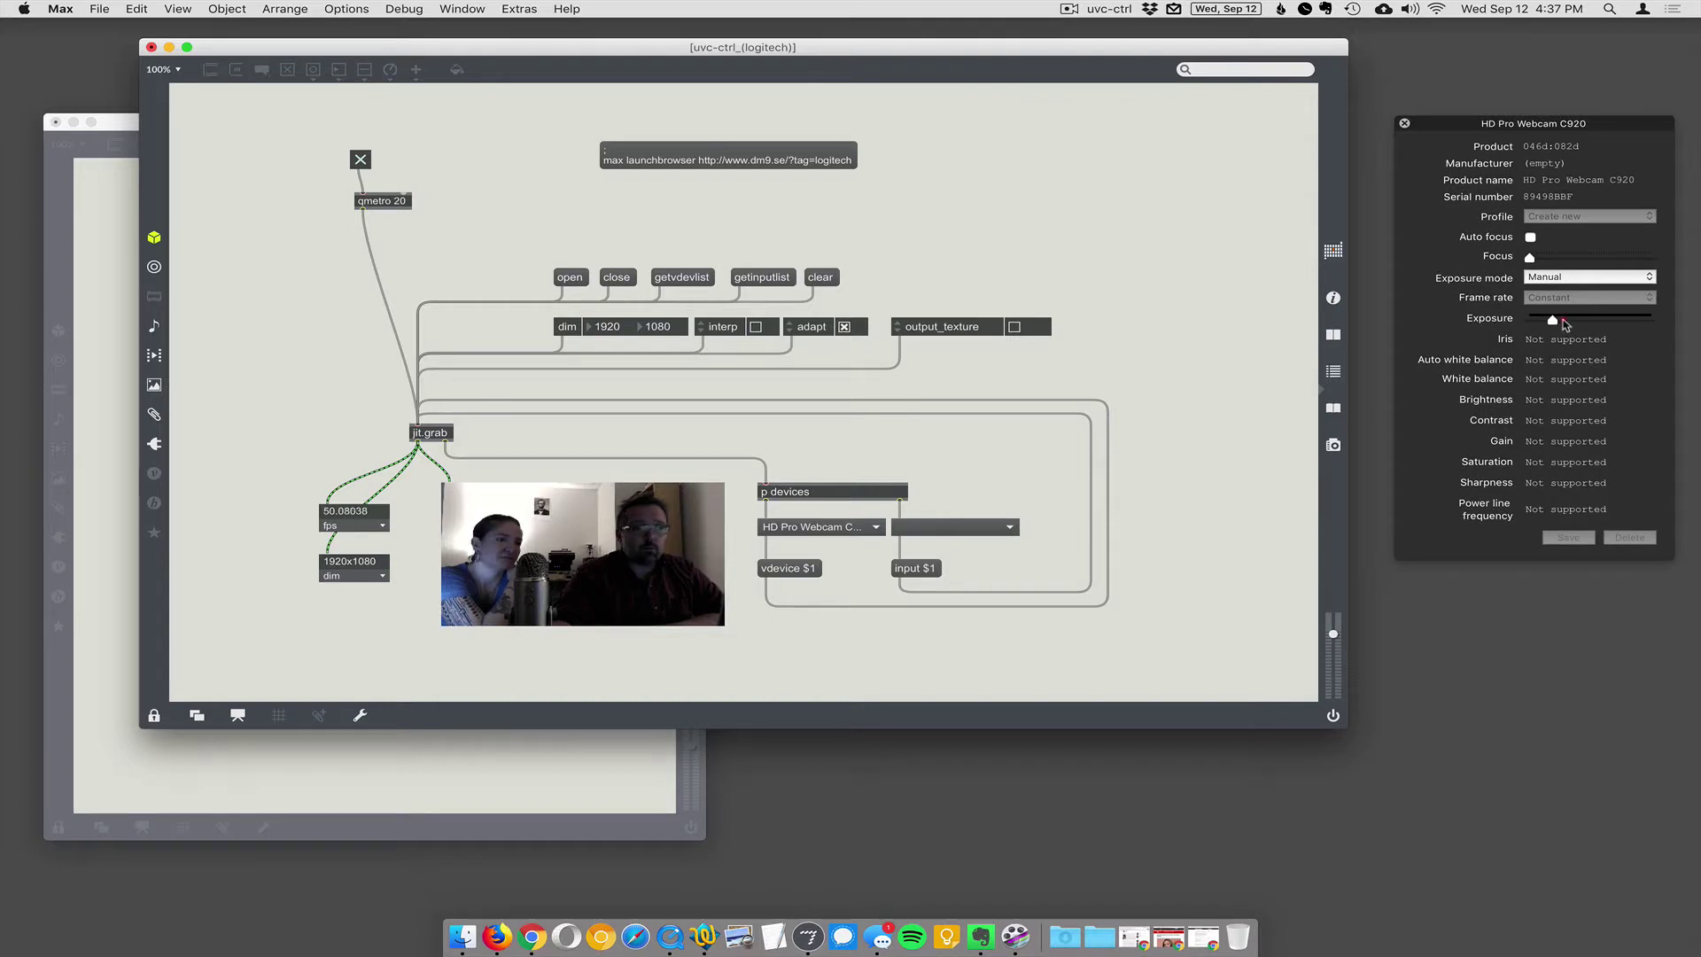
left_click_drag(1565, 326, 1595, 324)
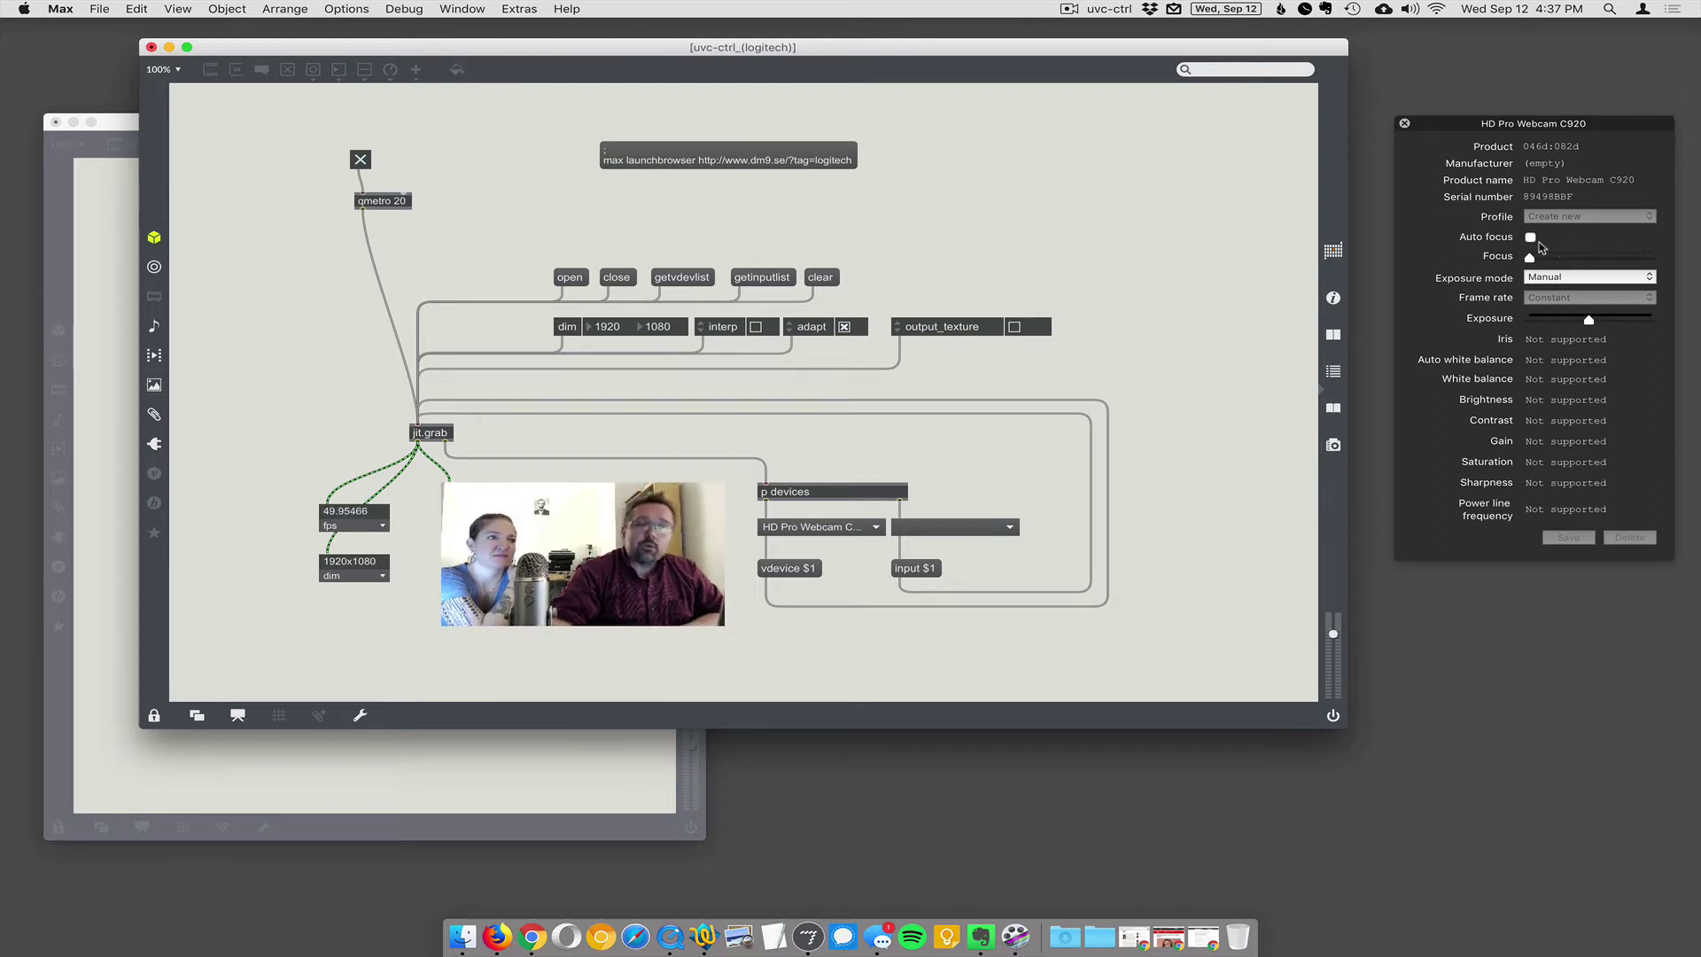
left_click_drag(1530, 258, 1649, 258)
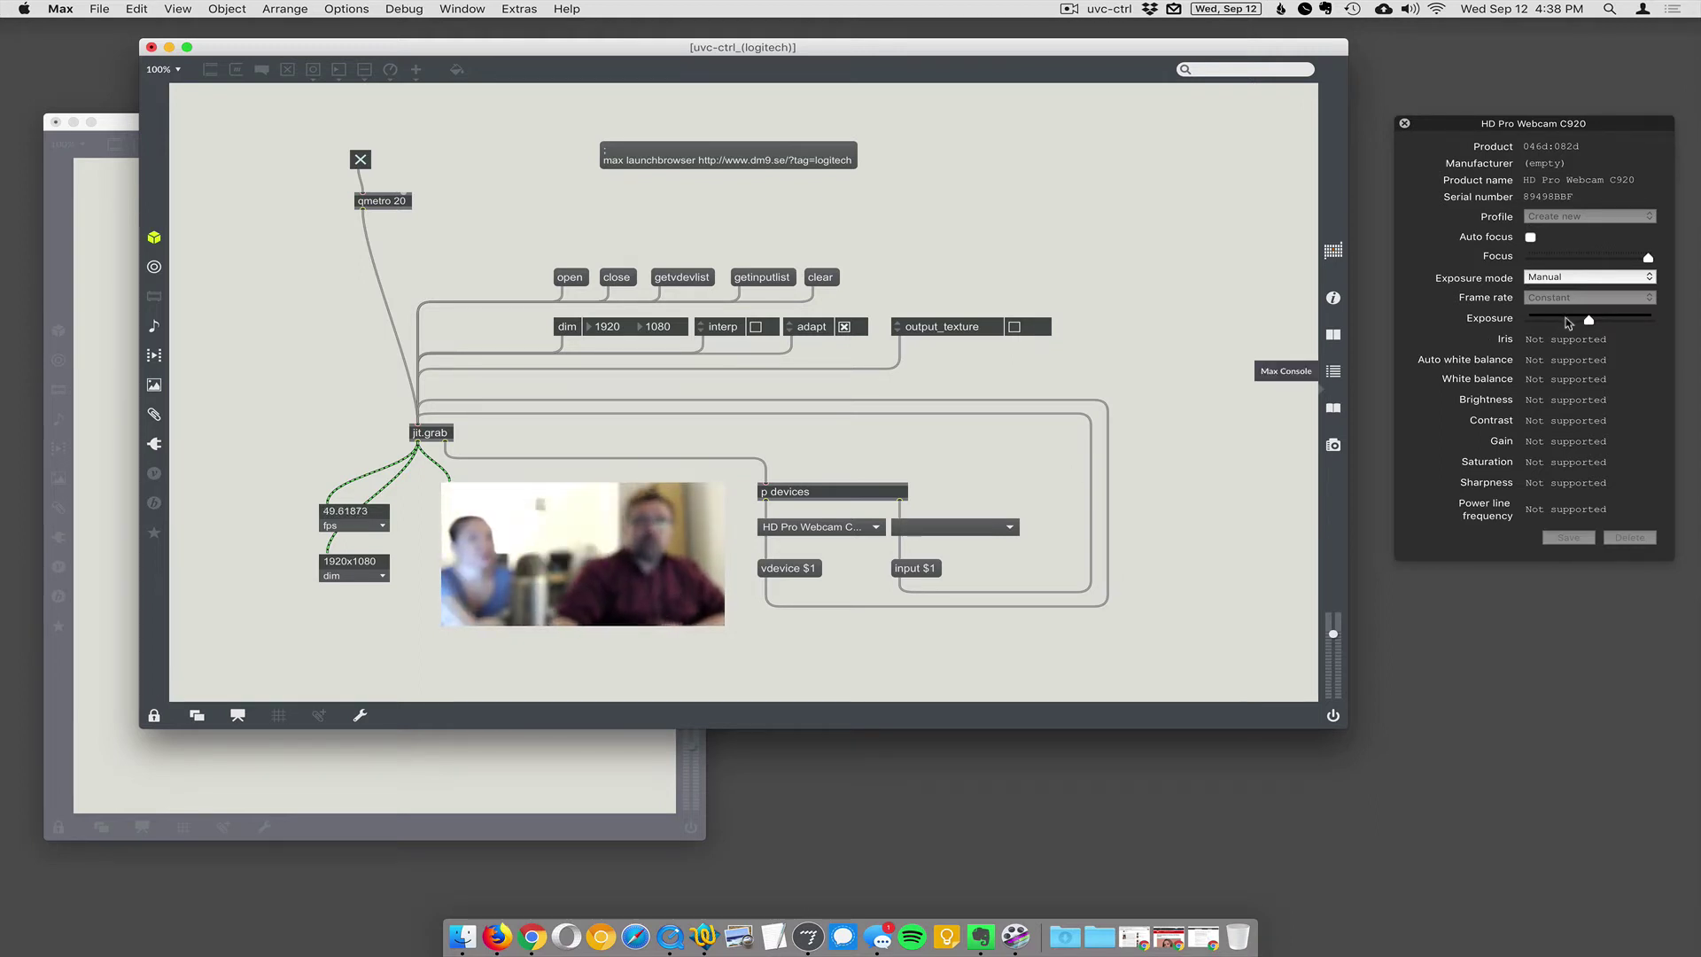
left_click(1626, 319)
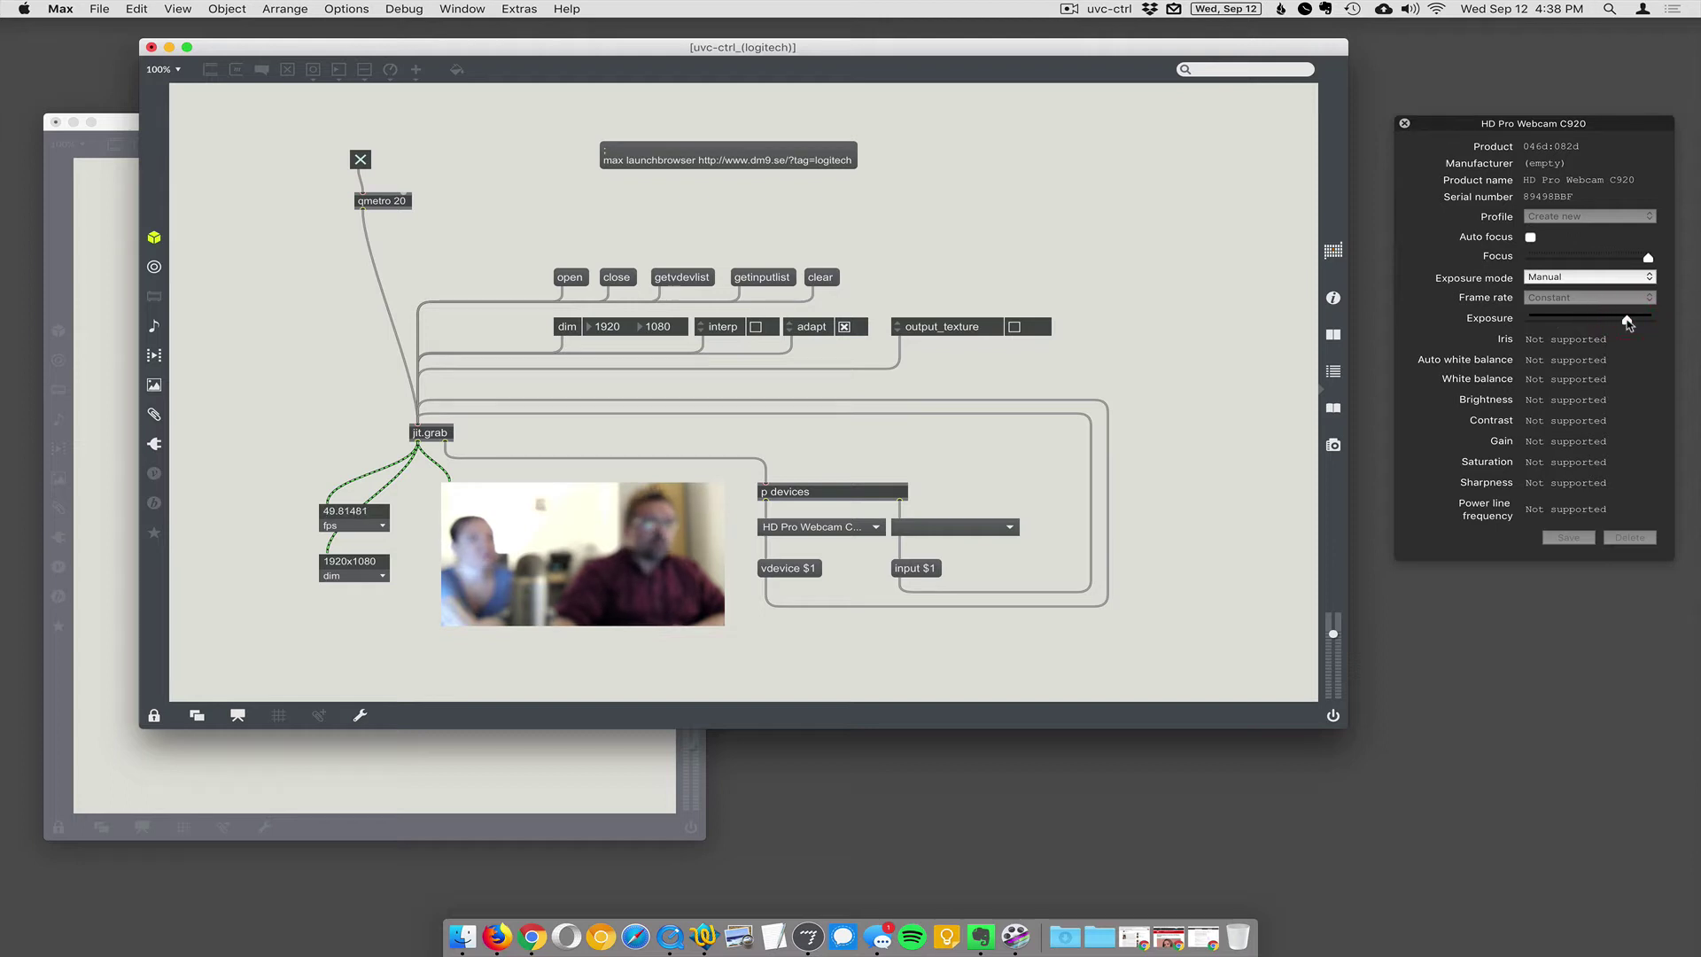
left_click(1644, 321)
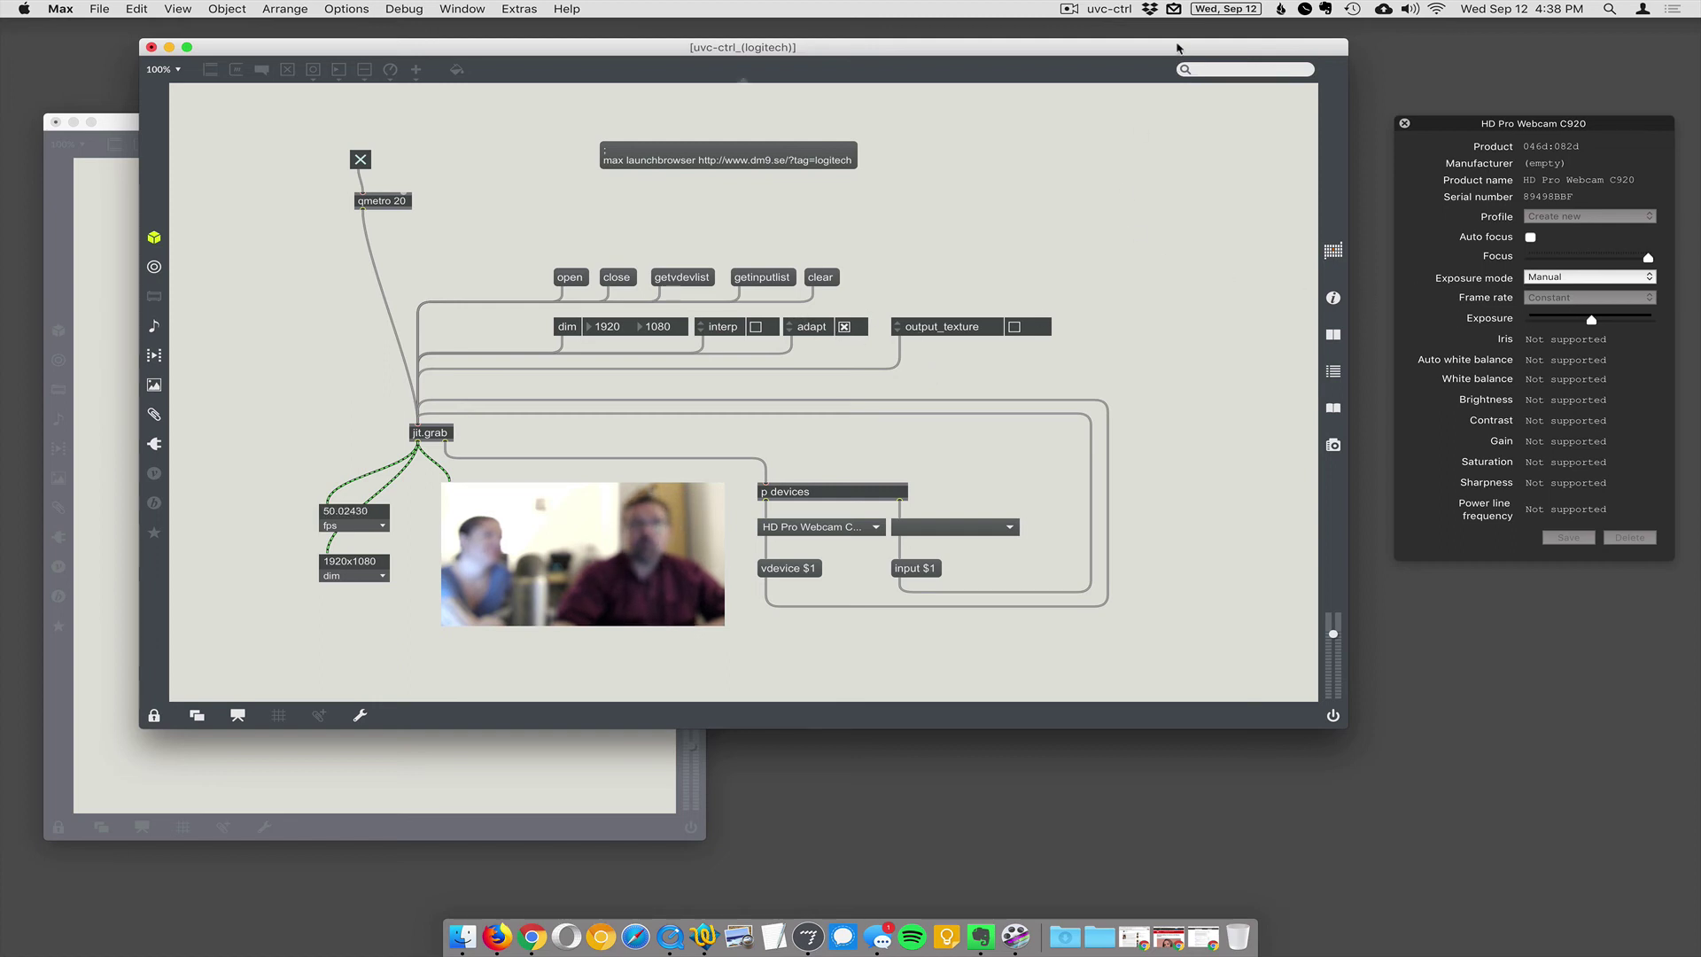
left_click_drag(1176, 47, 1171, 45)
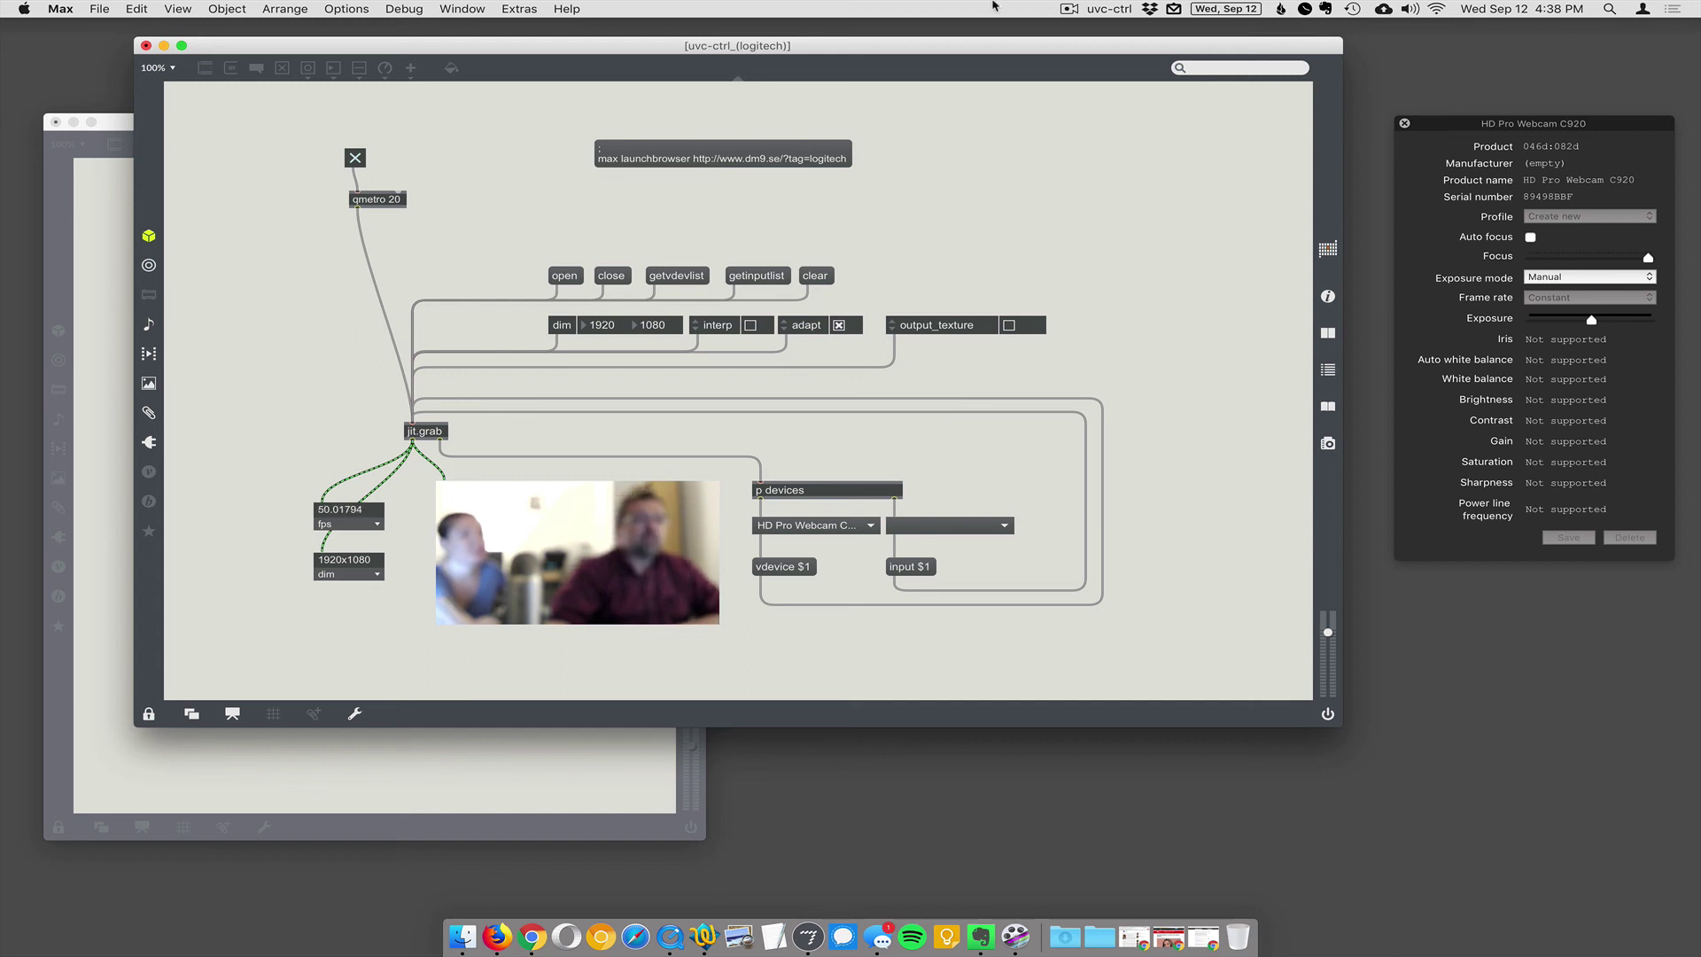
left_click(1068, 10)
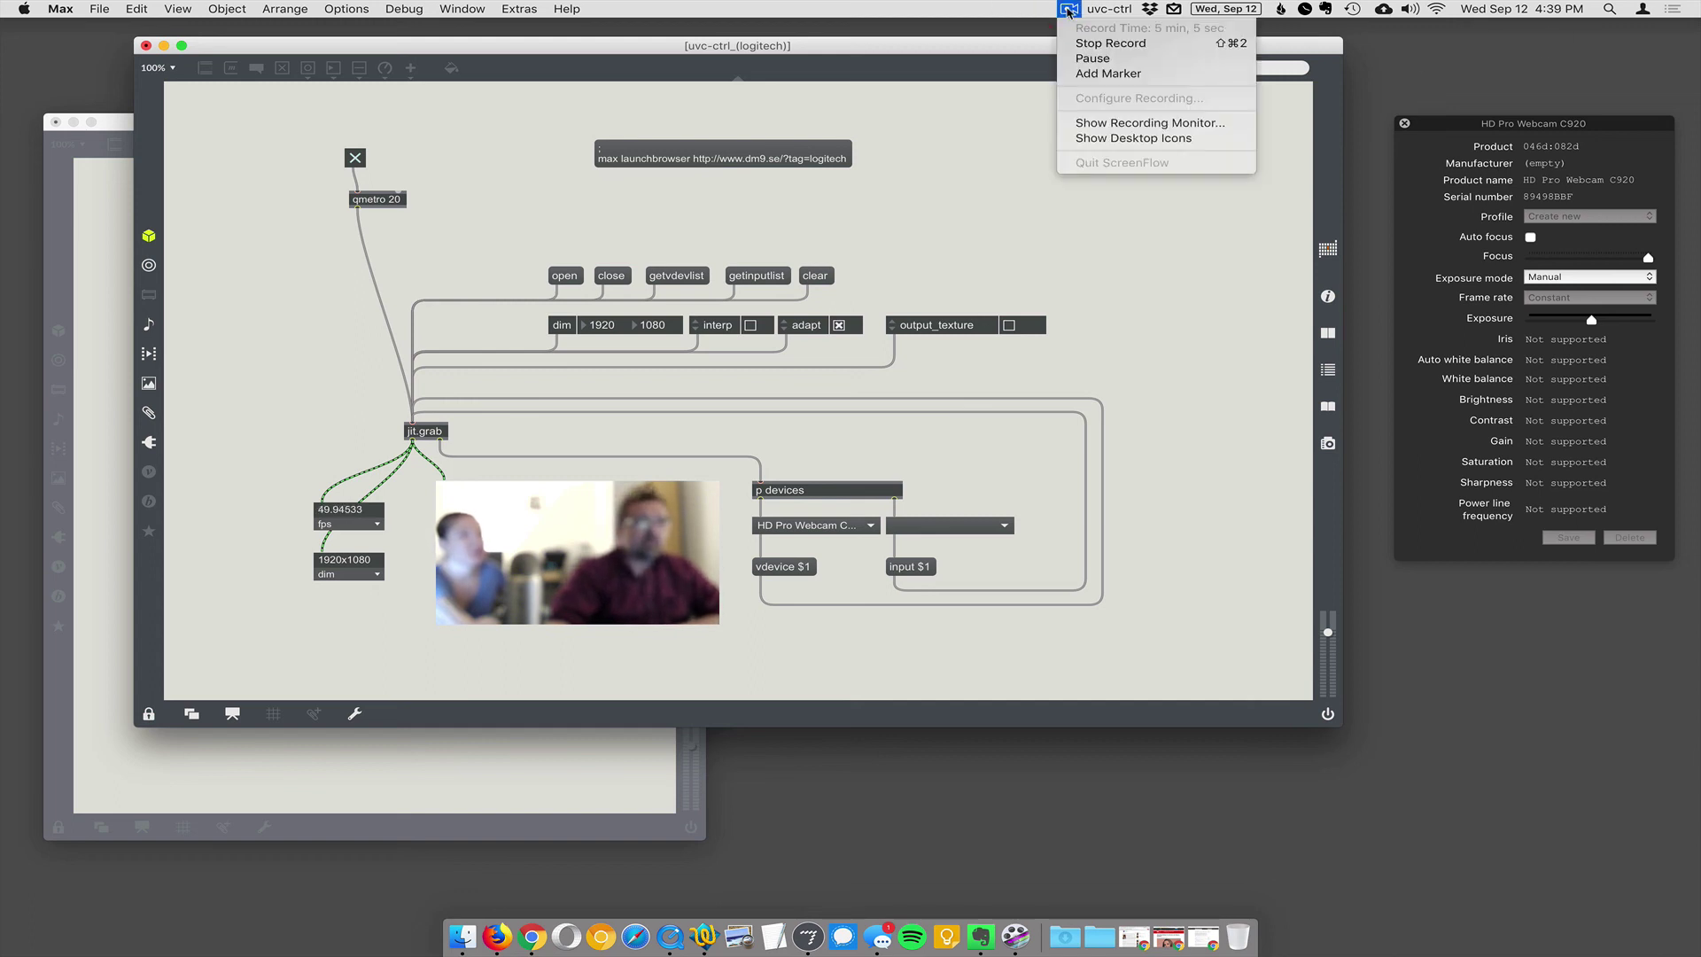